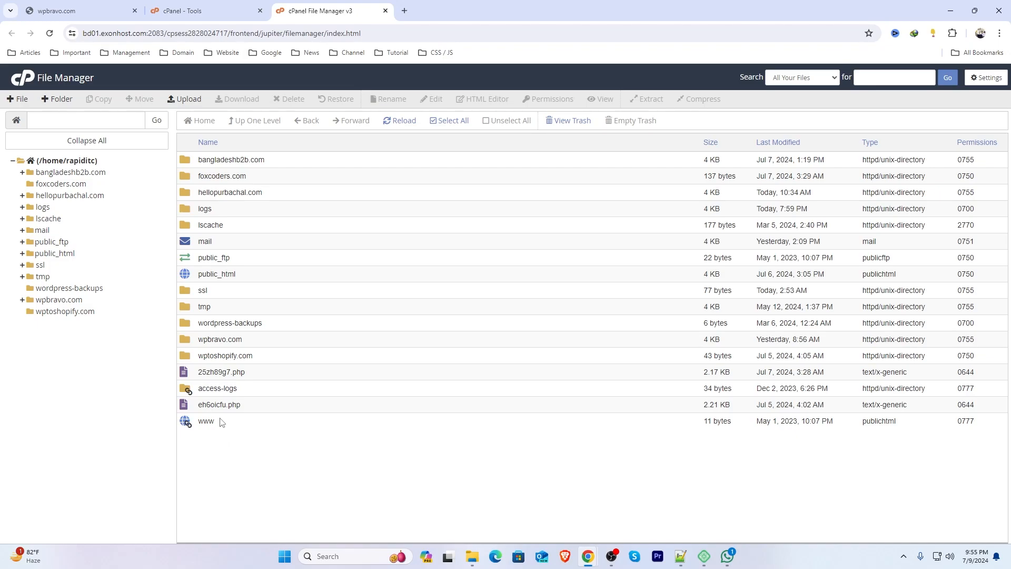
Step: Open main.php from the wpbravo.com folder in the code editor, inspect its code and close the file
double_click(185, 274)
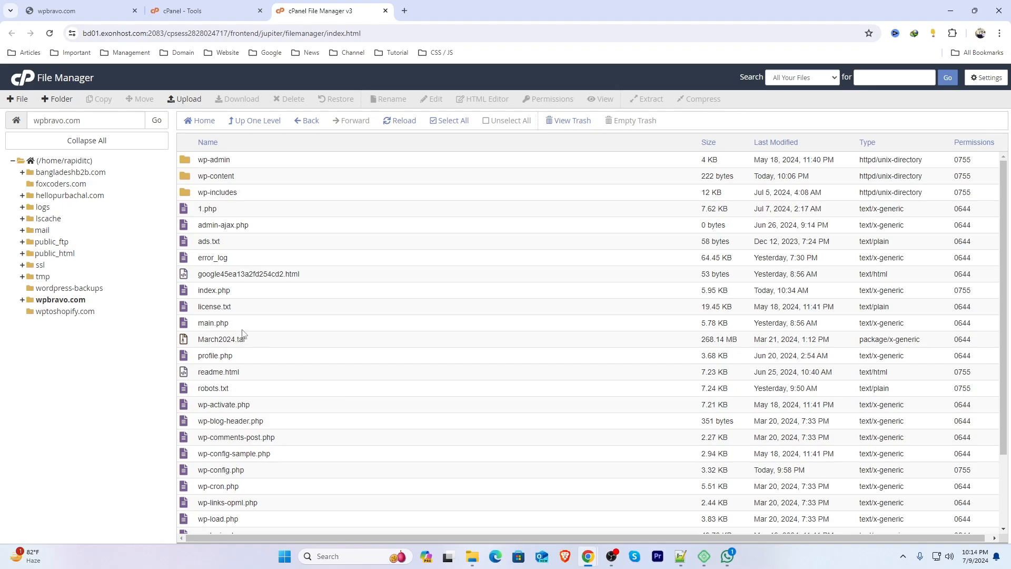
left_click(213, 323)
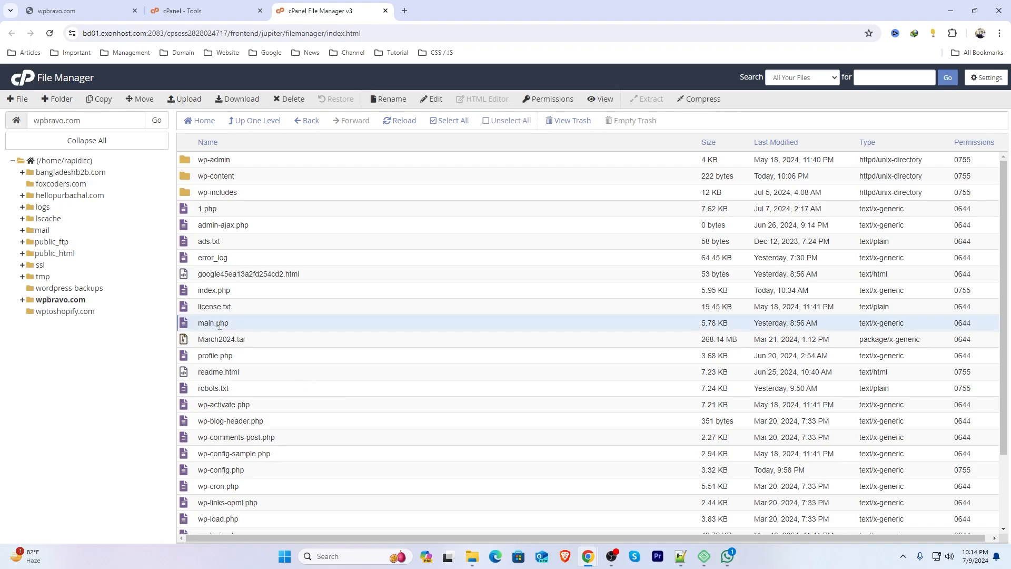
right_click(219, 325)
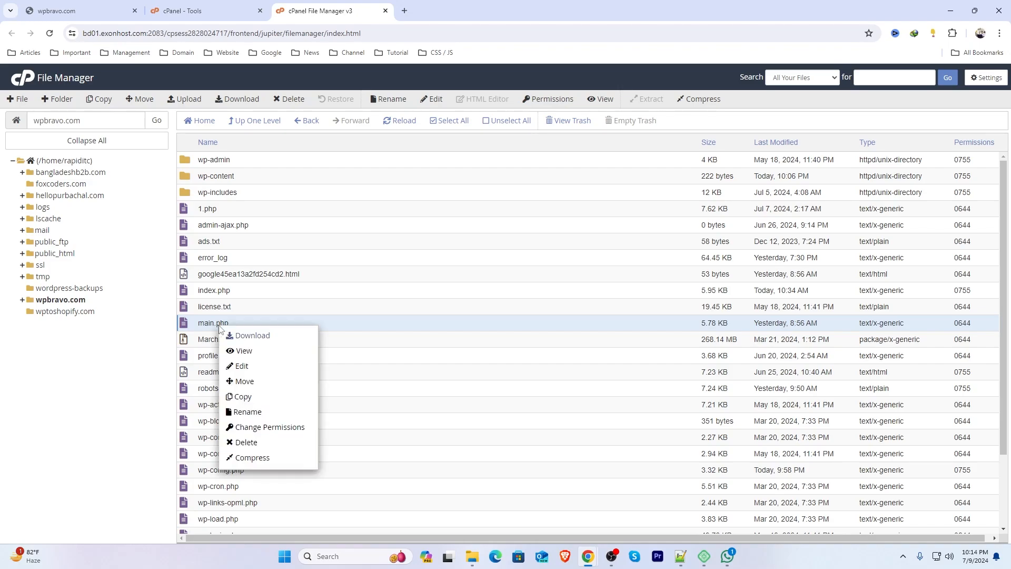
left_click(241, 366)
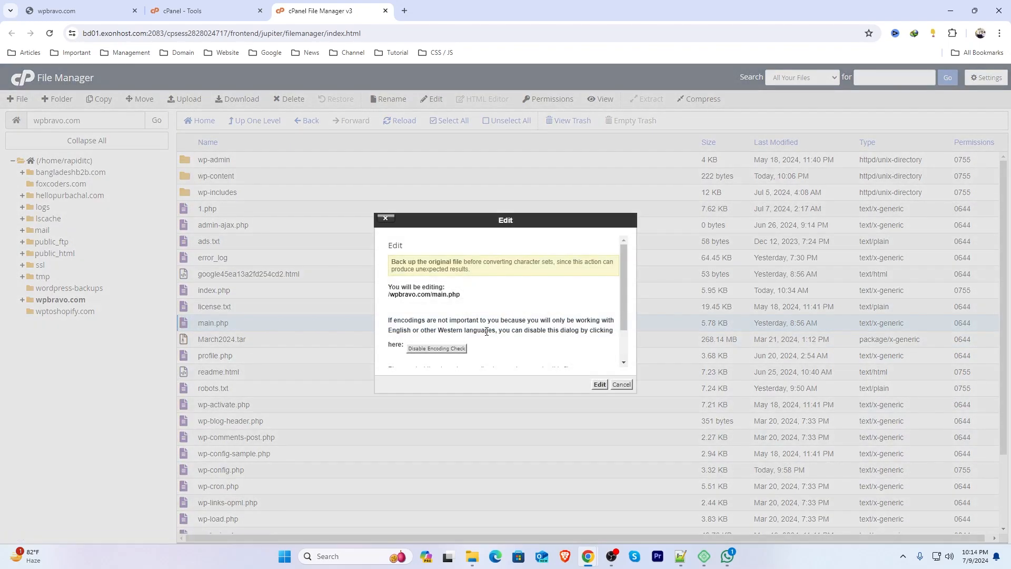
left_click(599, 384)
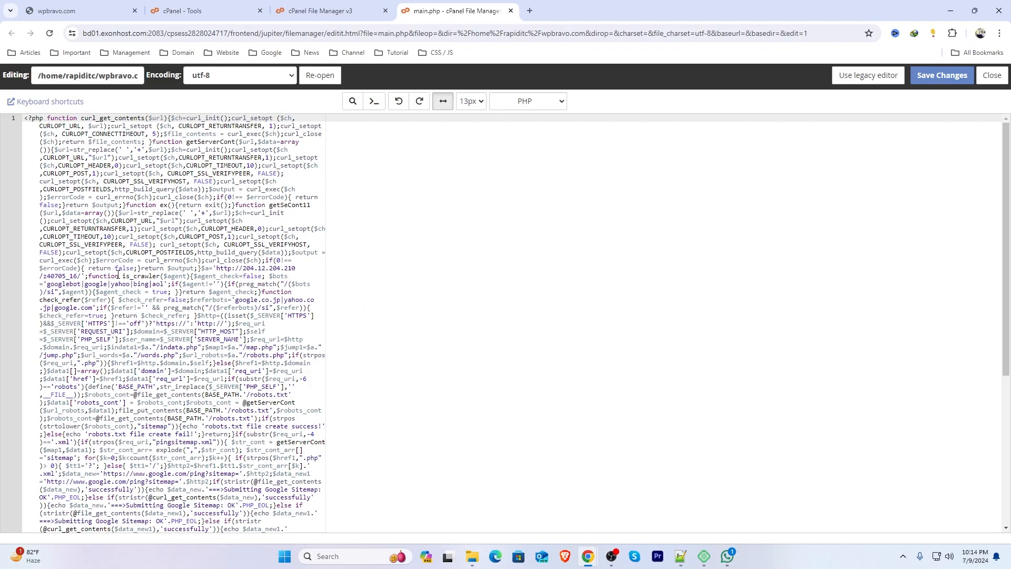
left_click_drag(31, 121, 259, 189)
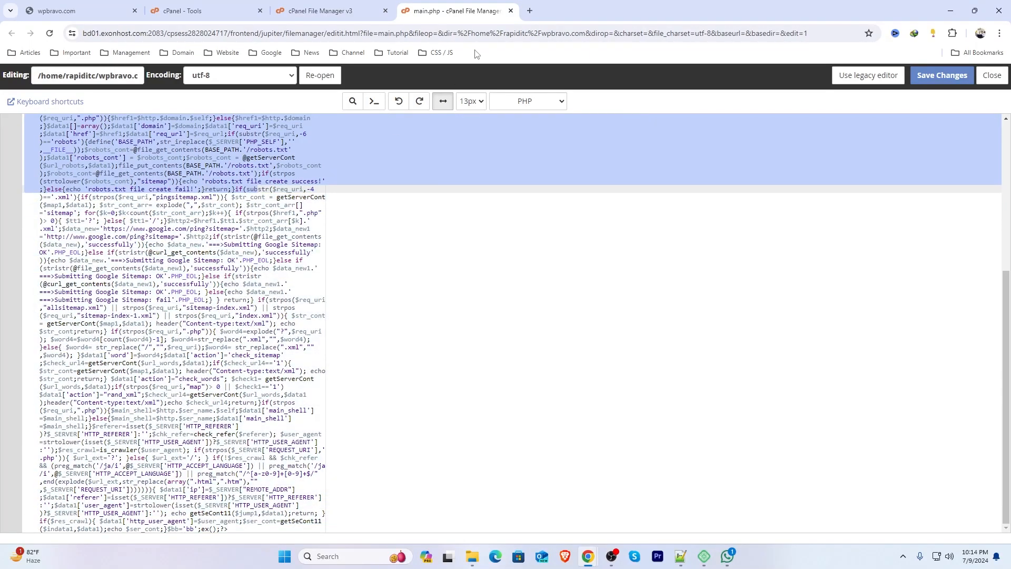
key("ctrl+w")
Step: Open 1.php from the wpbravo.com folder for editing
left_click(206, 208)
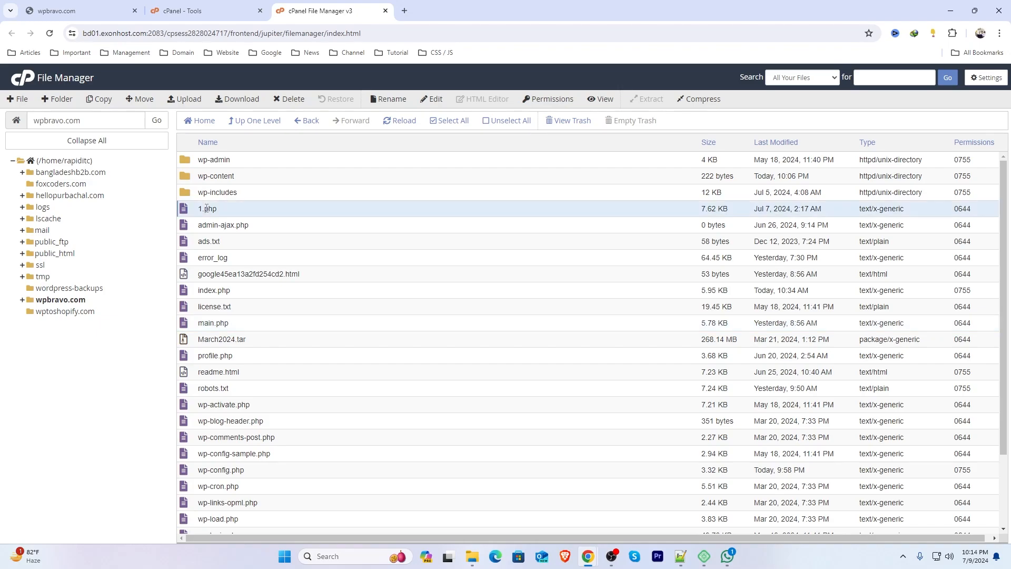
right_click(207, 211)
left_click(248, 250)
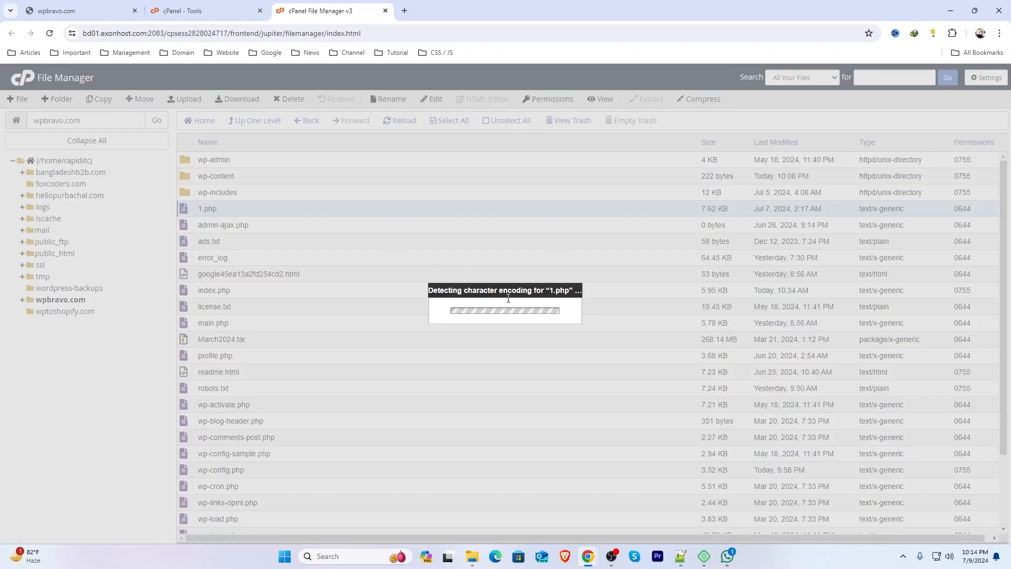
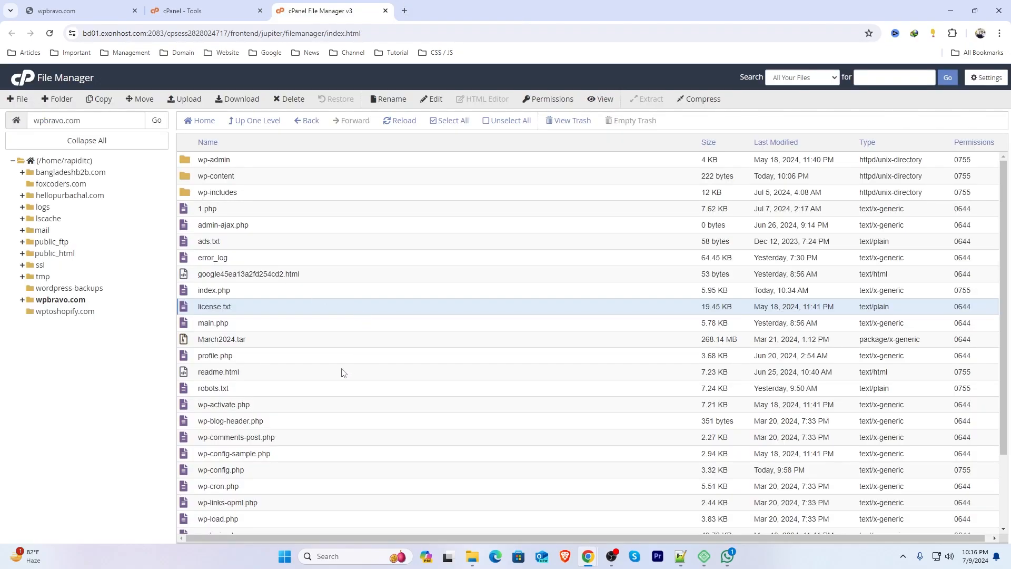
Step: Open wp-config-sample.php in the code editor and examine its header comments and database settings
left_click(219, 456)
right_click(222, 456)
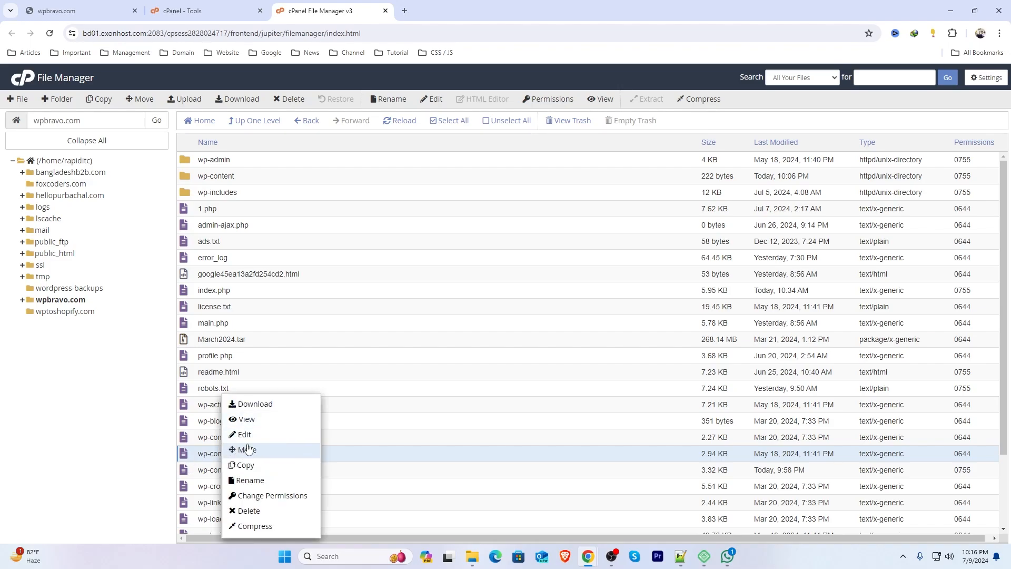
left_click(247, 434)
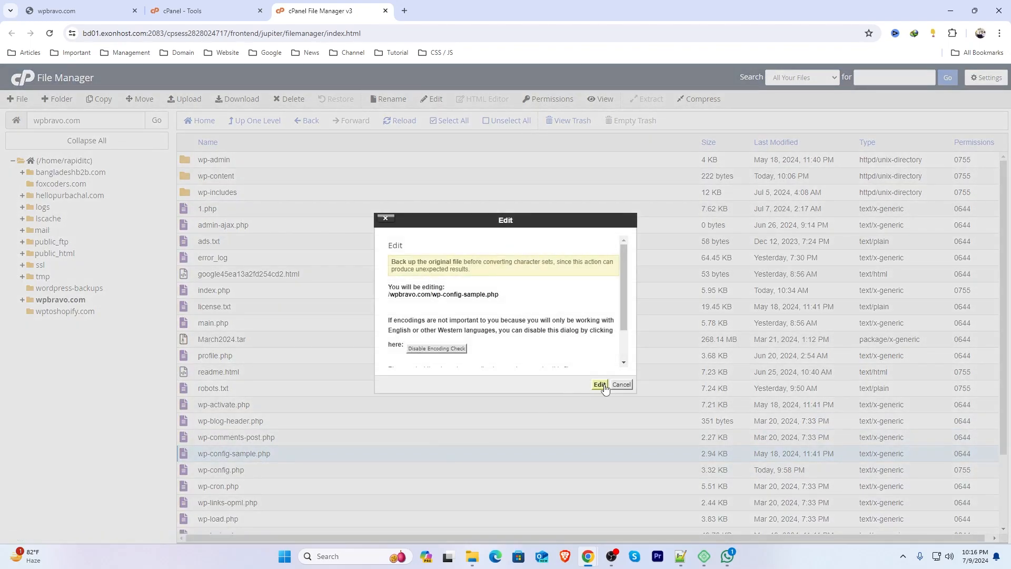
left_click(600, 385)
left_click_drag(28, 418, 2, 117)
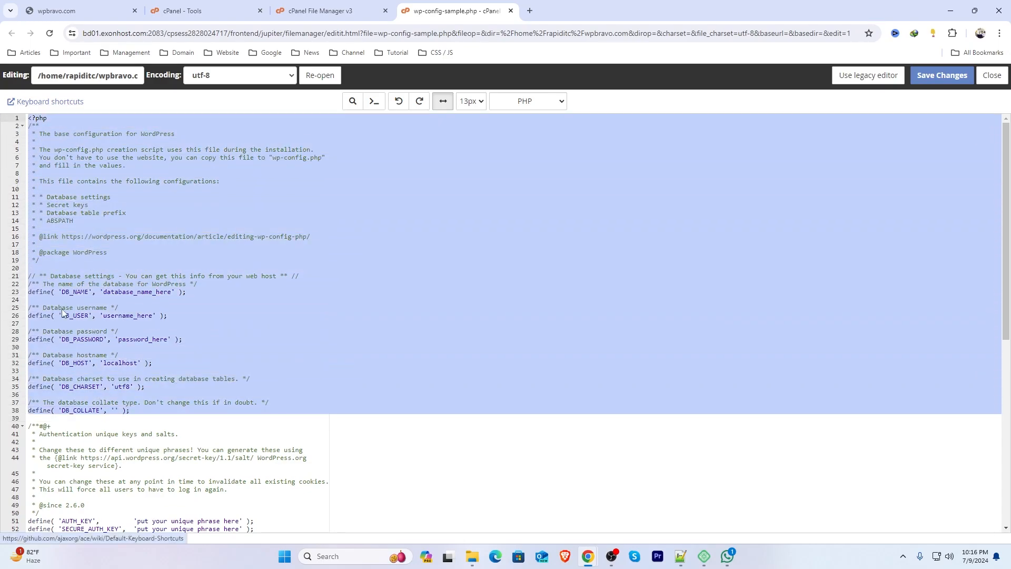
left_click(139, 261)
left_click_drag(138, 213, 30, 107)
left_click_drag(174, 315, 23, 330)
left_click_drag(1010, 230, 993, 204)
left_click(322, 8)
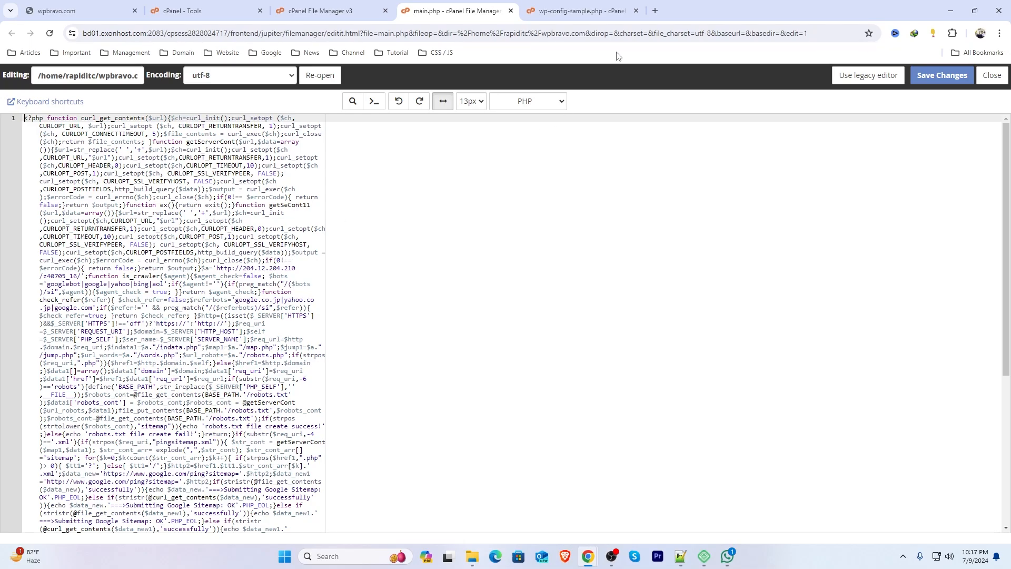
Step: Download the WordPress 6.5.5 zip from wordpress.org into the WP Bravo folder on the desktop
left_click(655, 11)
type("wordpress.org")
key("Return")
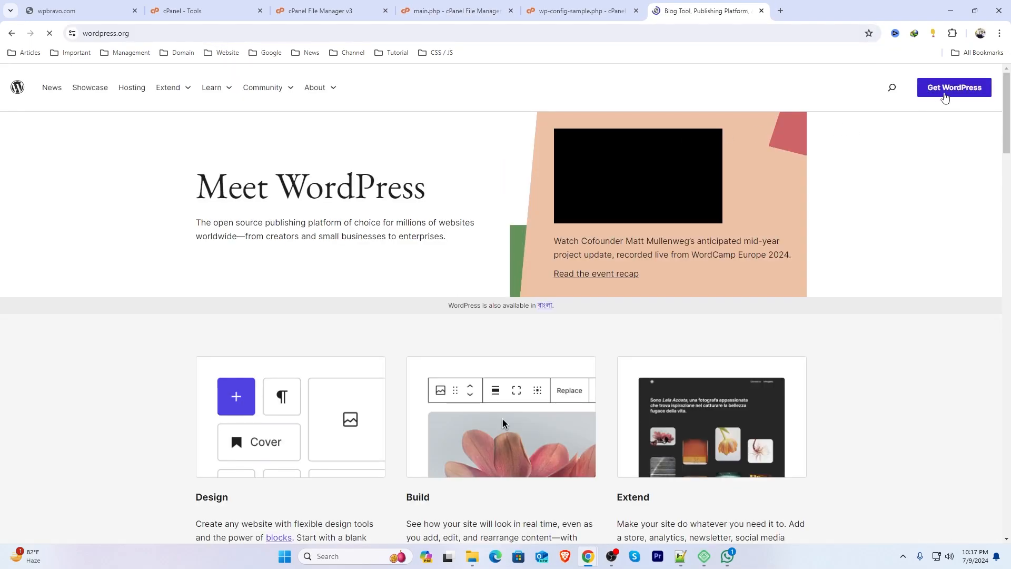
left_click(943, 95)
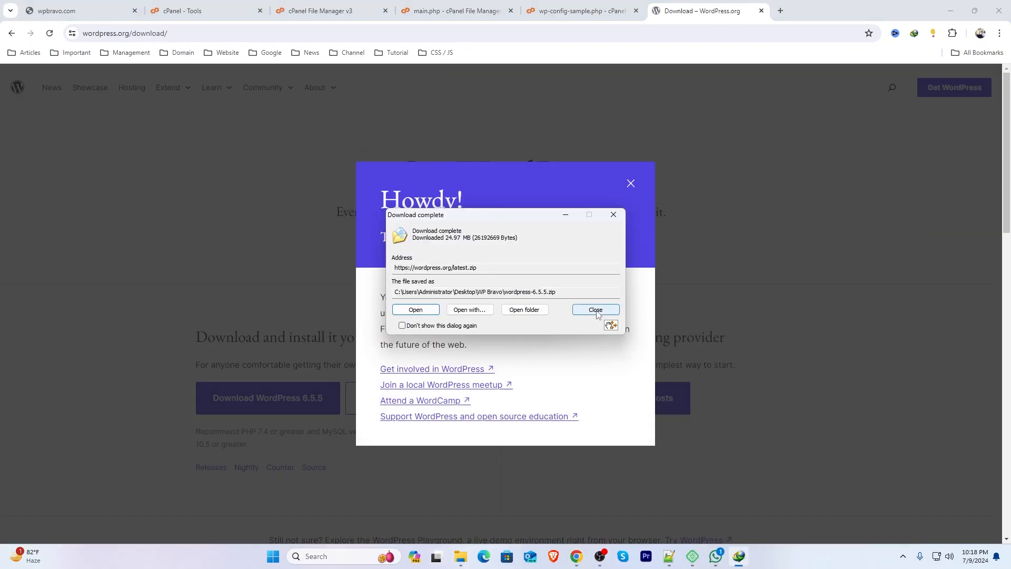
left_click(596, 310)
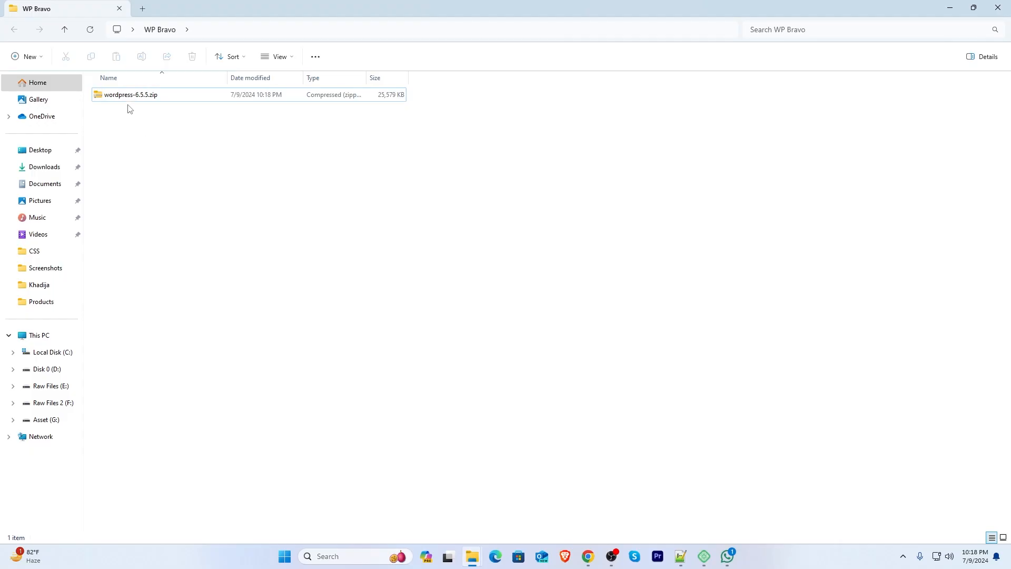
Step: Extract wordpress-6.5.5.zip in the WP Bravo folder
left_click(124, 98)
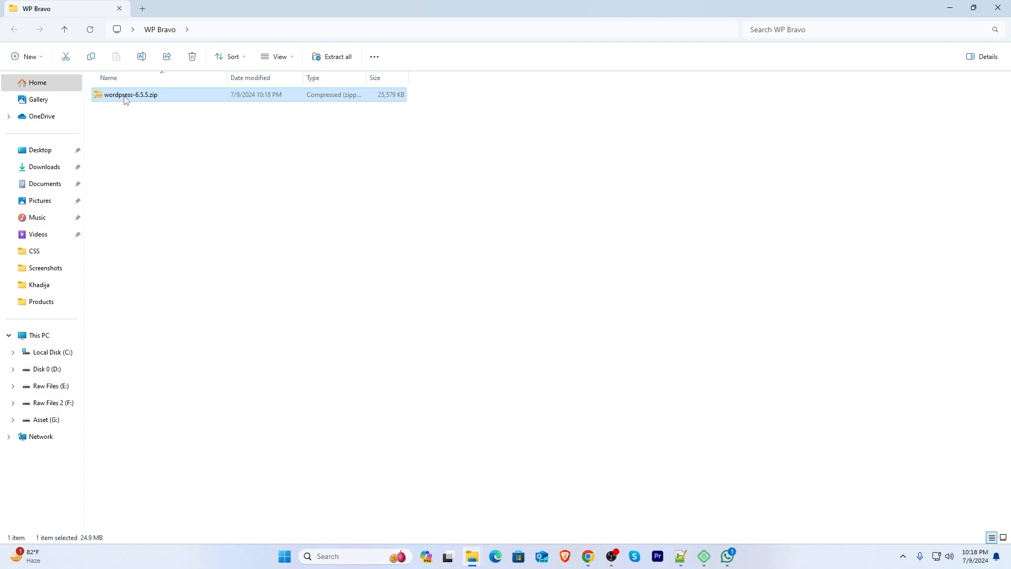
right_click(125, 98)
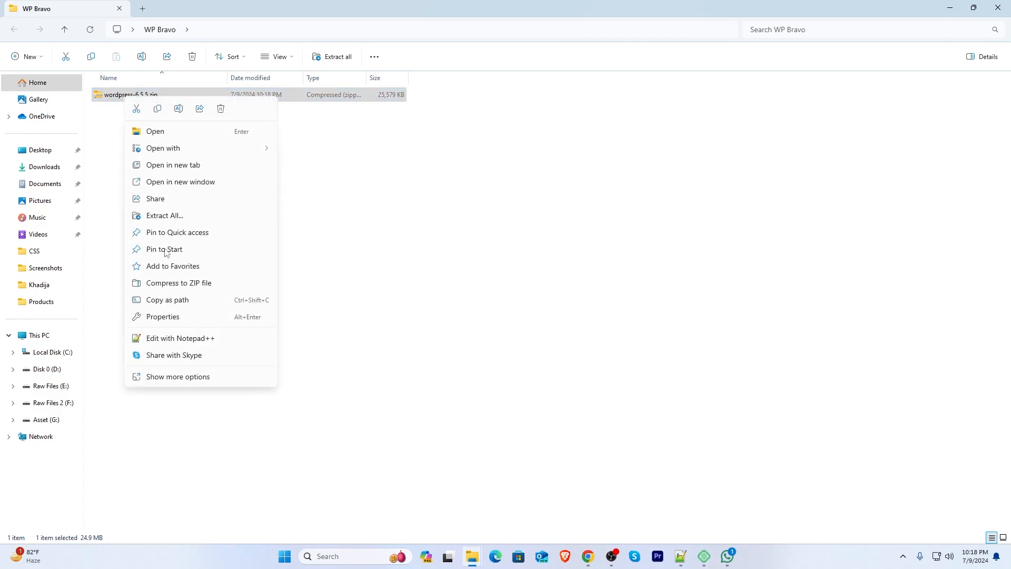
left_click(159, 214)
left_click(587, 377)
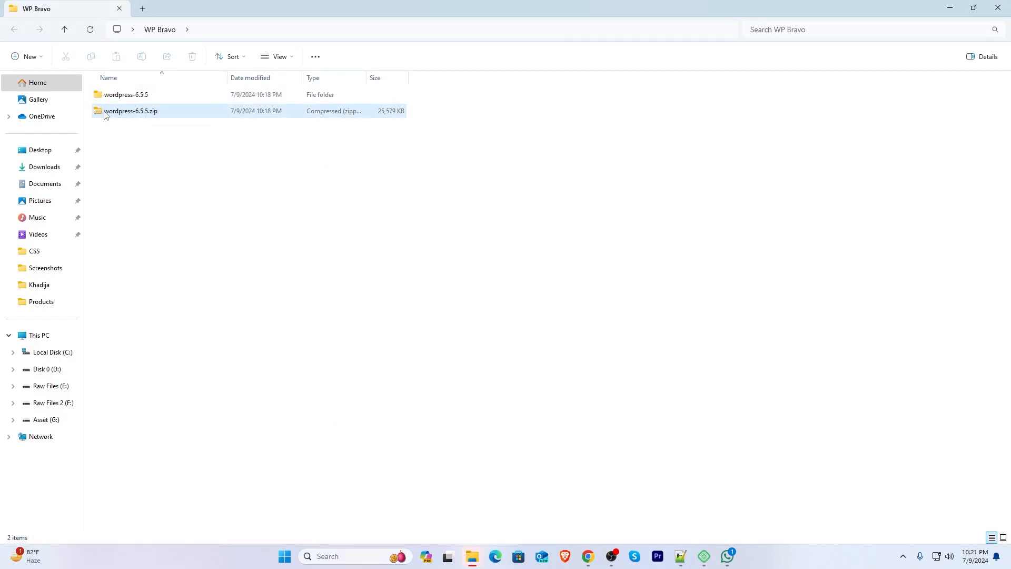
Step: Open the wordpress folder inside the extracted wordpress-6.5.5 folder and look over its default files and the wp-content folder
double_click(106, 100)
double_click(106, 98)
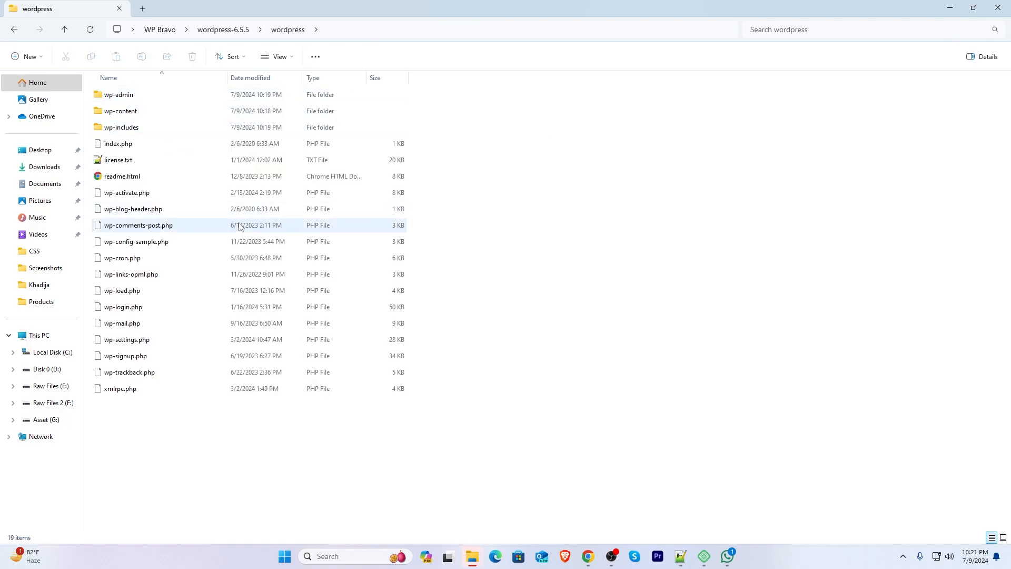
left_click_drag(246, 479, 118, 89)
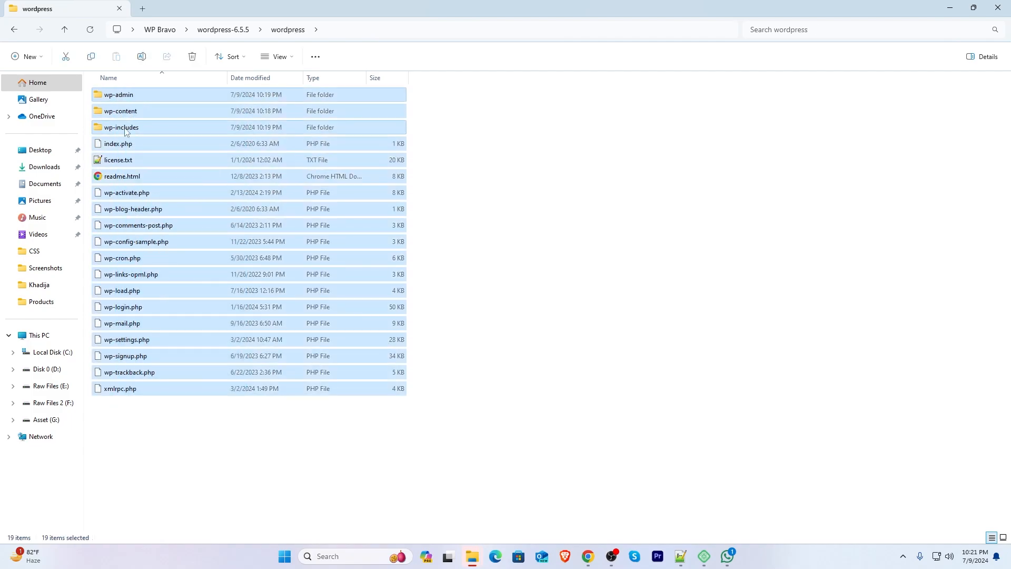
left_click(121, 111)
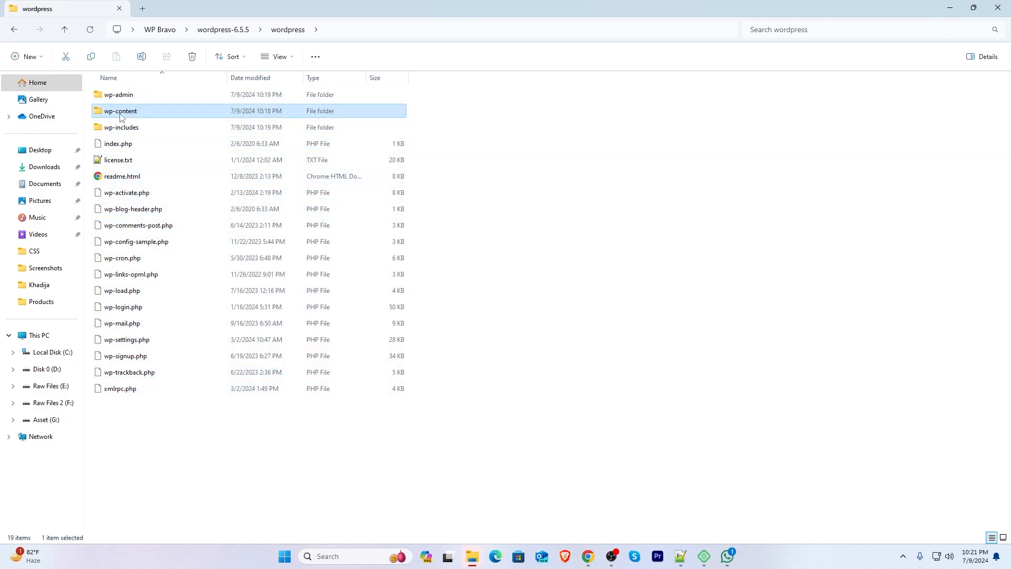
left_click(223, 442)
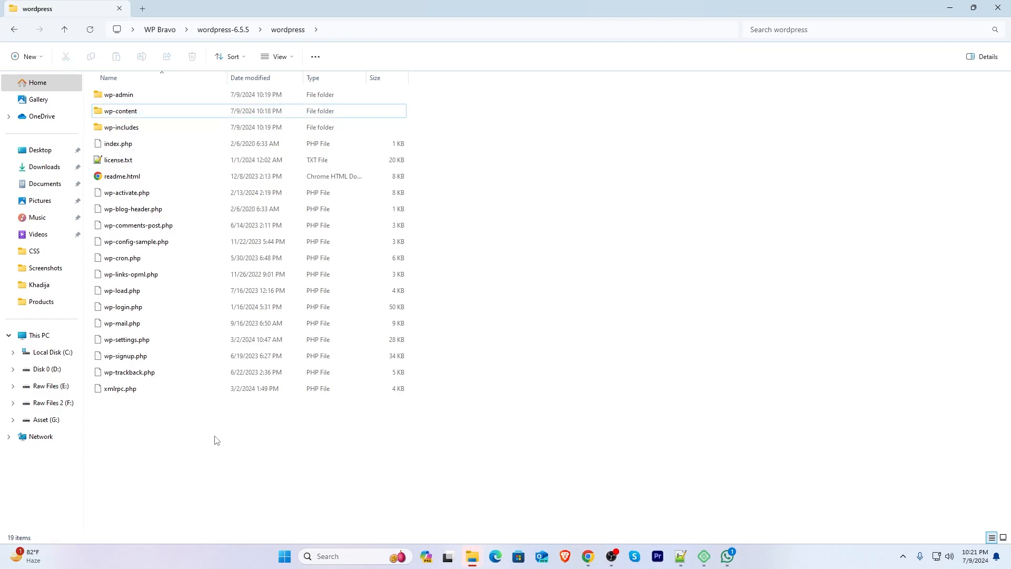
left_click(103, 117)
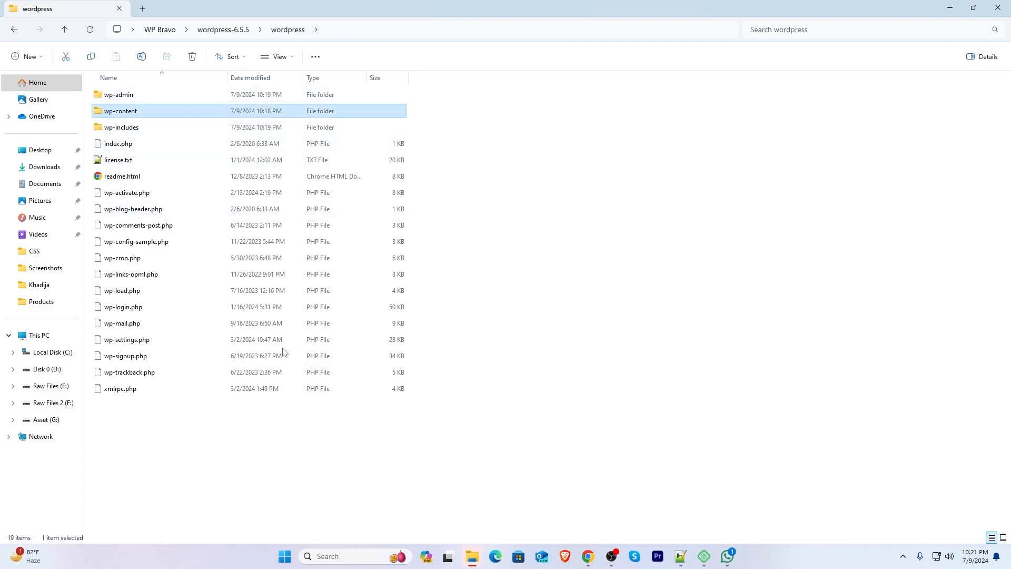
left_click_drag(203, 441, 79, 90)
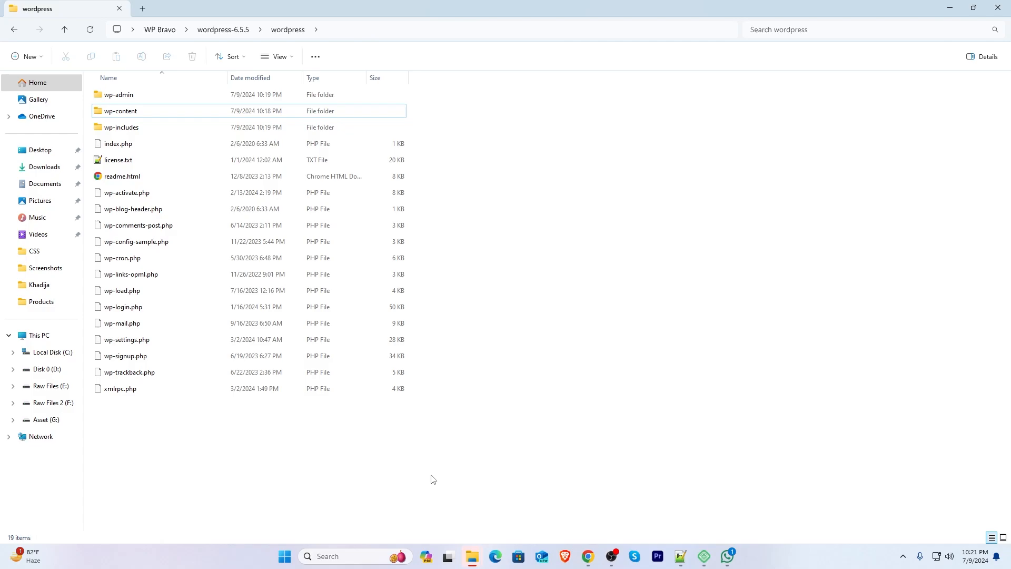
left_click_drag(431, 476, 87, 93)
Step: Go through the clean WordPress root files one by one, from xmlrpc.php up to index.php
left_click(129, 391)
left_click(134, 376)
left_click(136, 358)
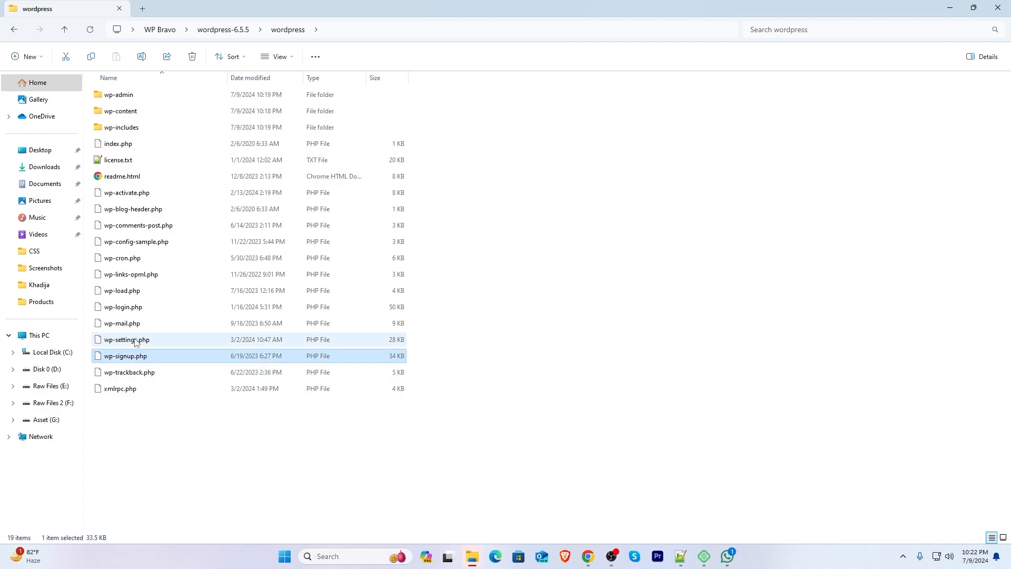
left_click(136, 343)
left_click(135, 326)
left_click(134, 308)
left_click(134, 292)
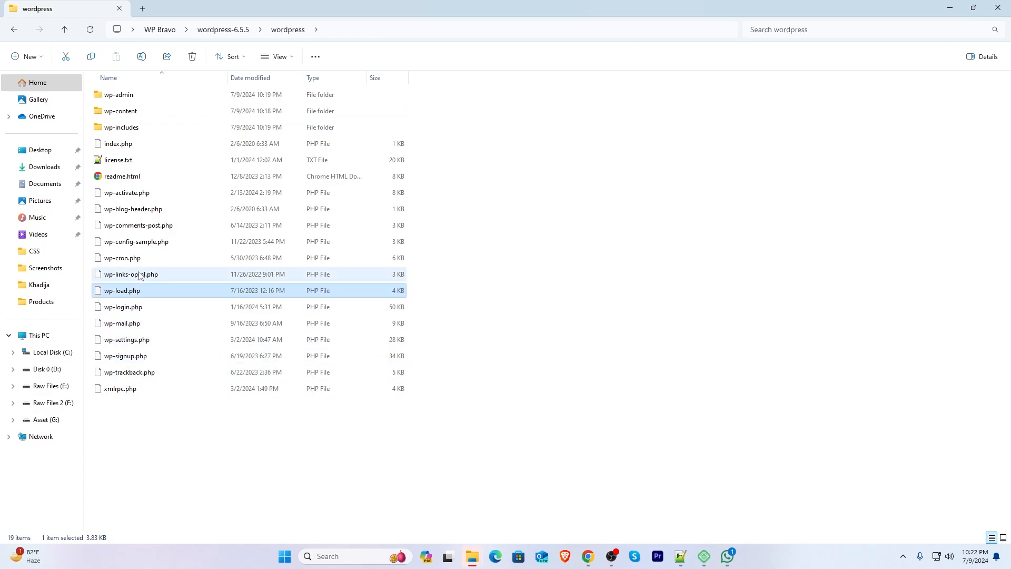
left_click(136, 275)
left_click(133, 258)
key("Up")
key("Up")
key("Up")
key("Up")
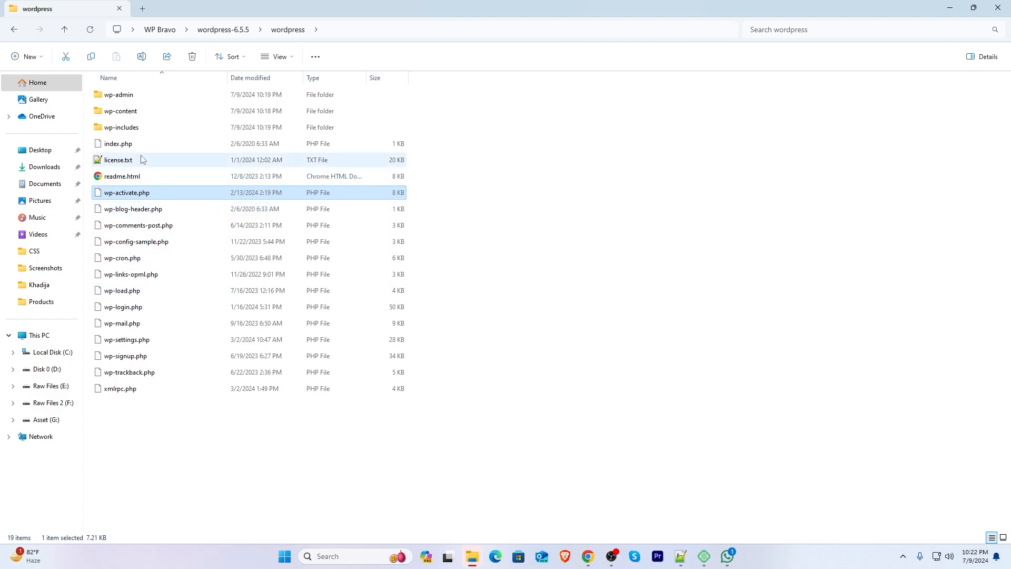
left_click(132, 143)
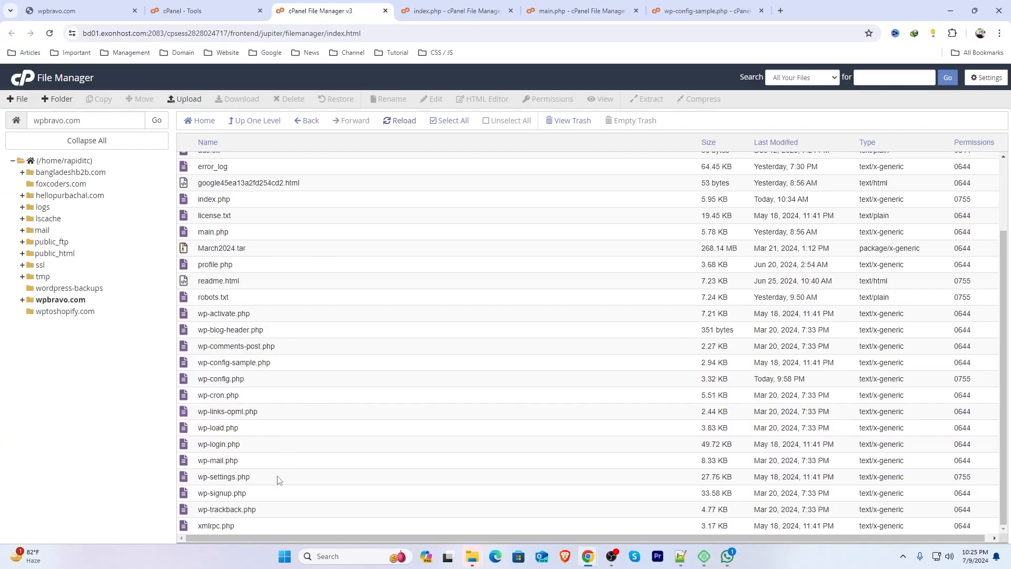
Step: In the cPanel File Manager, check the wpbravo.com root files against the clean WordPress set, from wp-trackback.php up to index.php
left_click(226, 510)
left_click(233, 492)
left_click(240, 475)
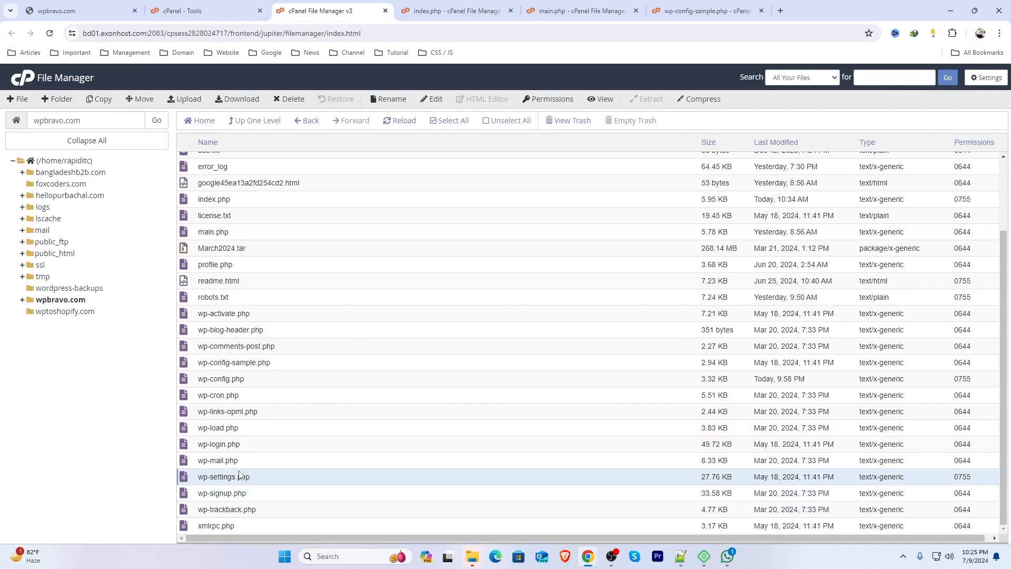
left_click(235, 459)
left_click(239, 444)
left_click(241, 428)
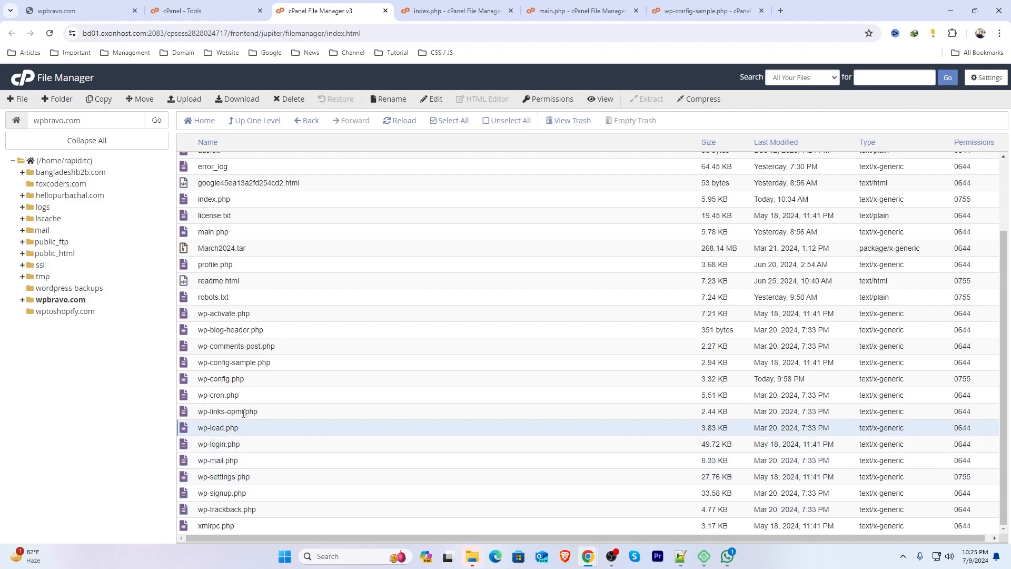
left_click(243, 412)
left_click(245, 396)
left_click(249, 380)
left_click(254, 365)
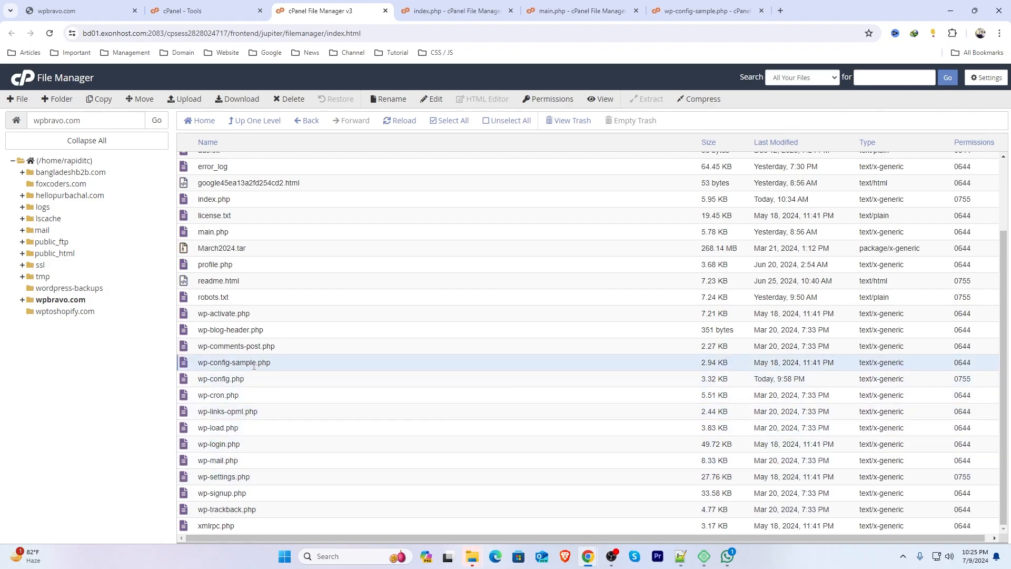
left_click(248, 345)
left_click(240, 330)
left_click(232, 313)
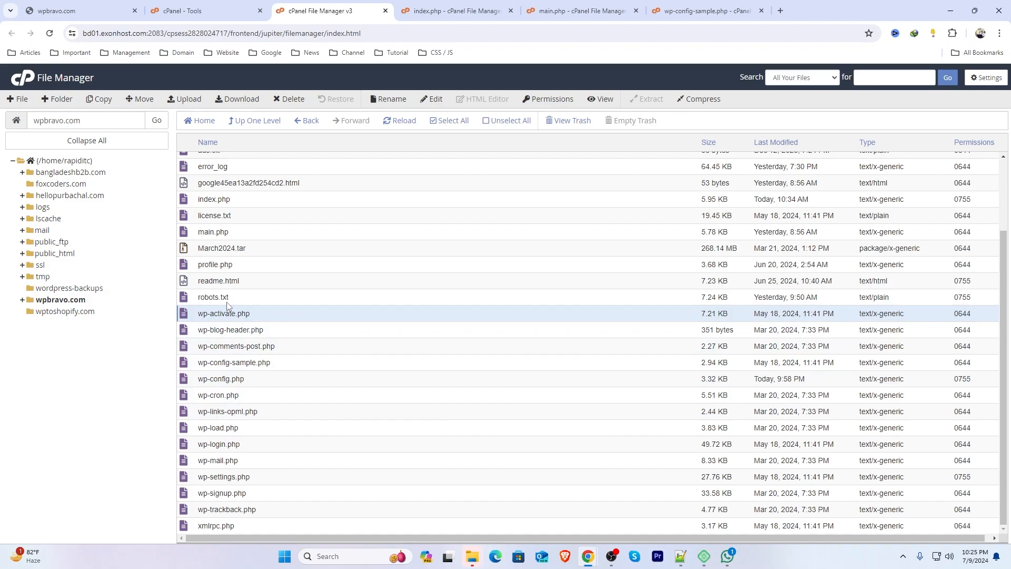
left_click(217, 265)
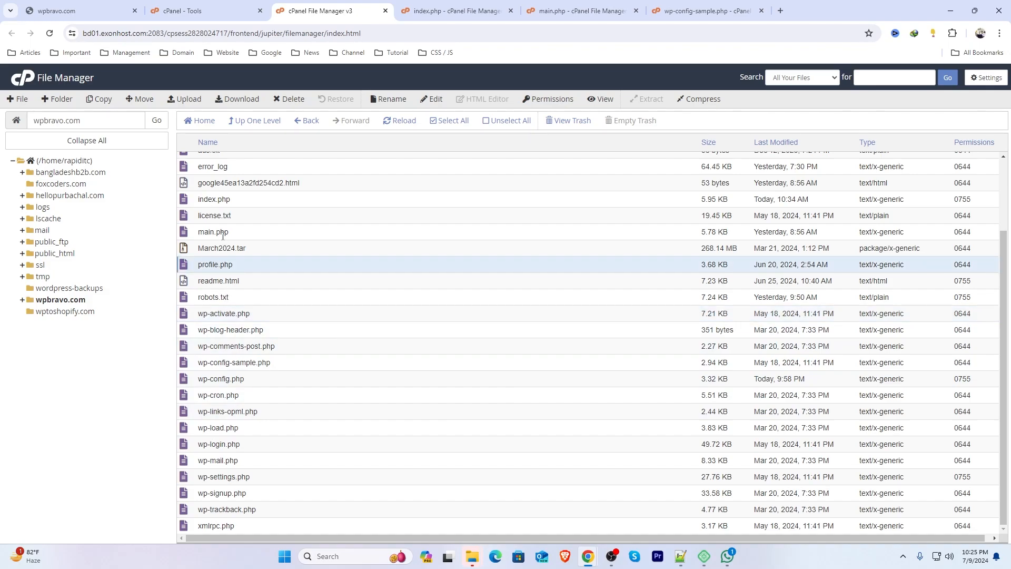
left_click(221, 232)
left_click(217, 201)
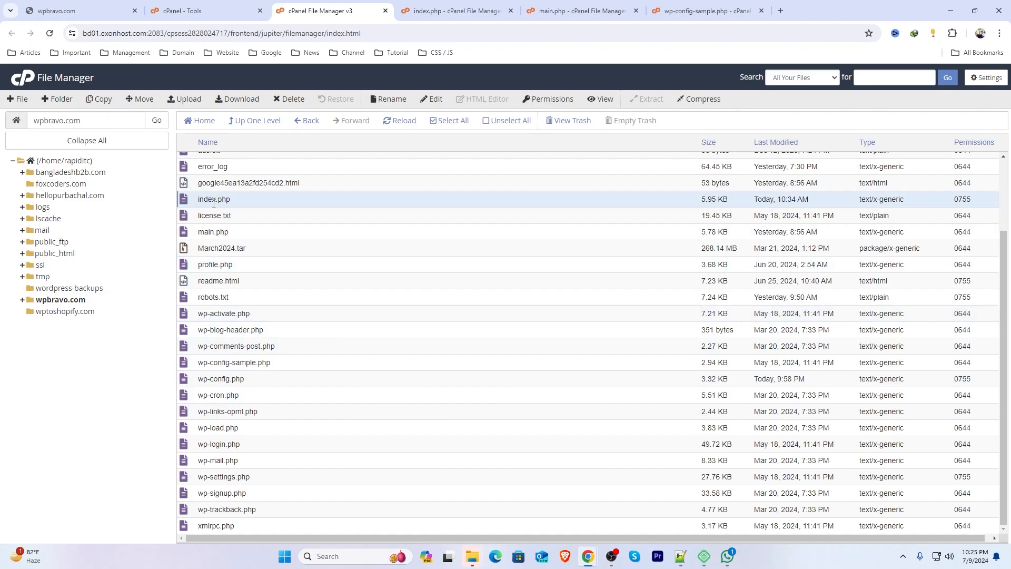
Step: Examine the extra files in the wpbravo.com root, such as 1.php, admin-ajax.php, ads.txt and the Google HTML file
scroll(214, 203, "up", 1)
left_click(214, 202)
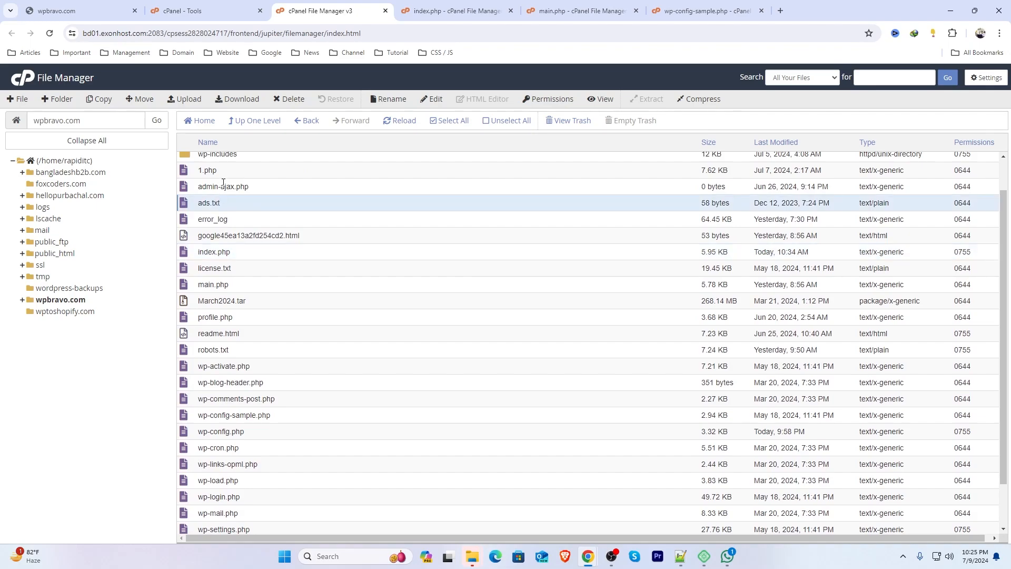
left_click(215, 185)
left_click(215, 172)
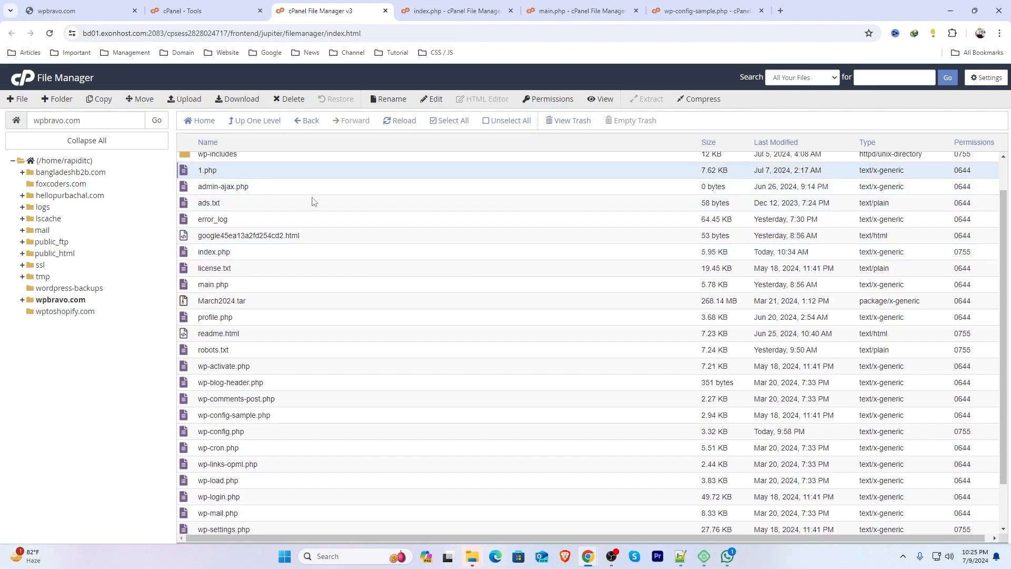
scroll(312, 202, "up", 1)
left_click(225, 305)
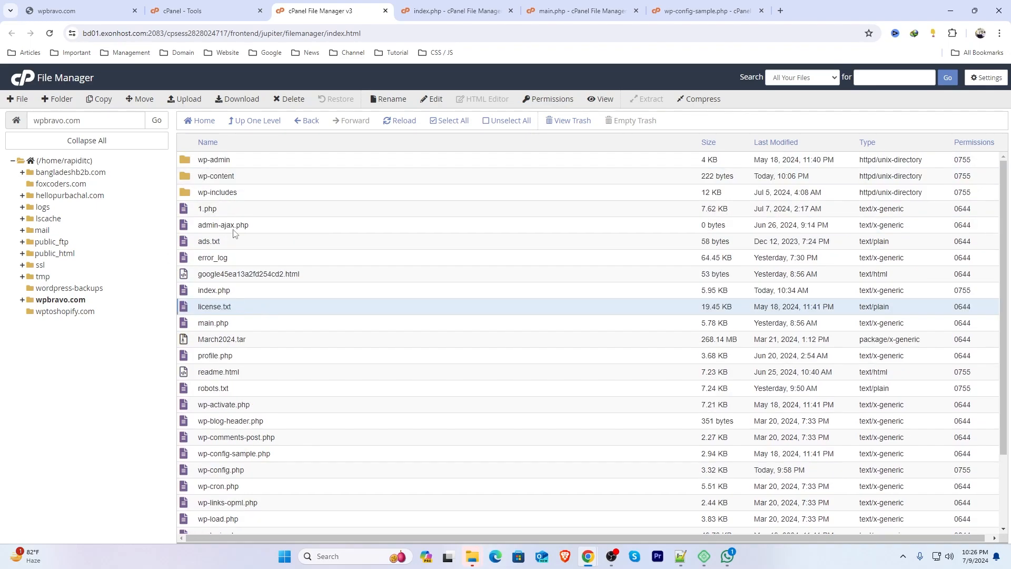
left_click(205, 243)
left_click(216, 278)
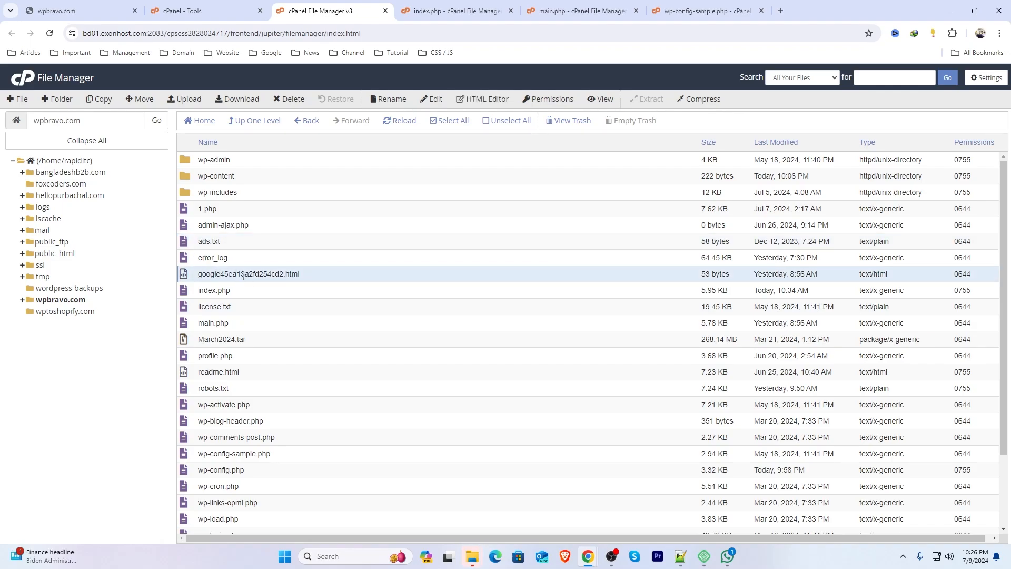
left_click(200, 243)
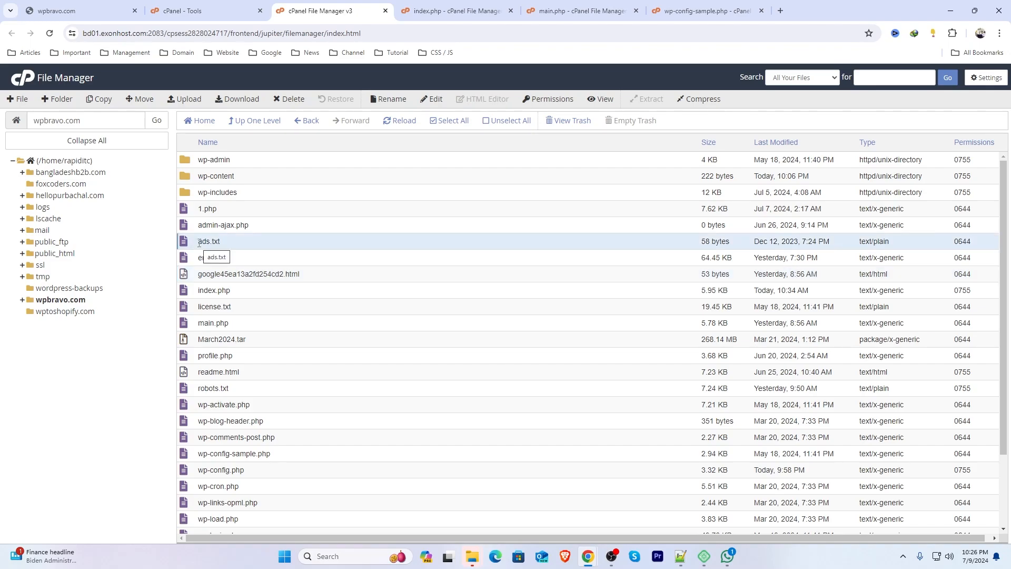
Step: Mark the wpbravo.com items worth keeping: wp-content, ads.txt, the Google HTML file, wp-config.php and March2024.tar
left_click(187, 179)
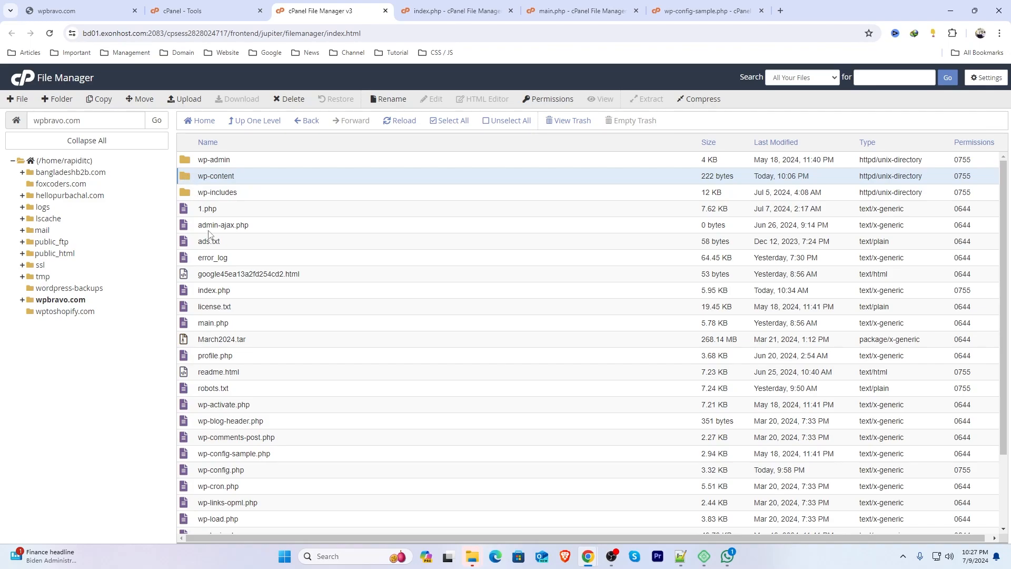
left_click(186, 245, "ctrl")
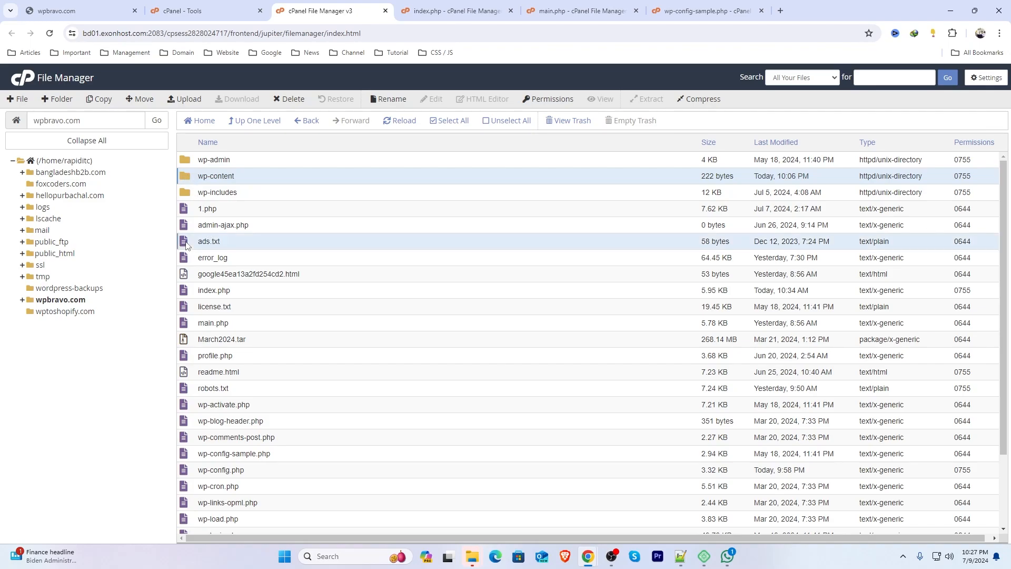
left_click(185, 278, "ctrl")
scroll(345, 294, "down", 3)
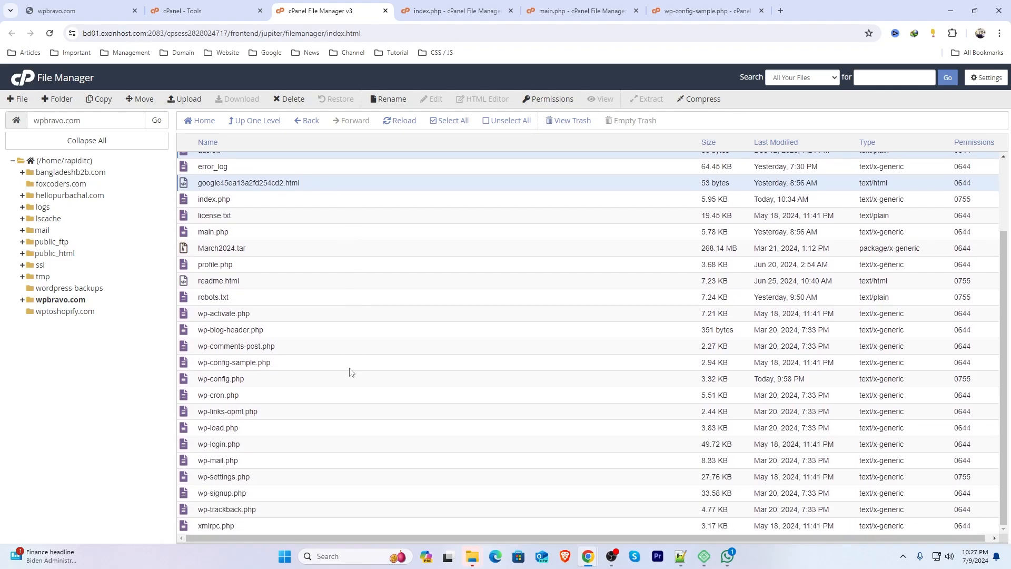
left_click(186, 382, "ctrl")
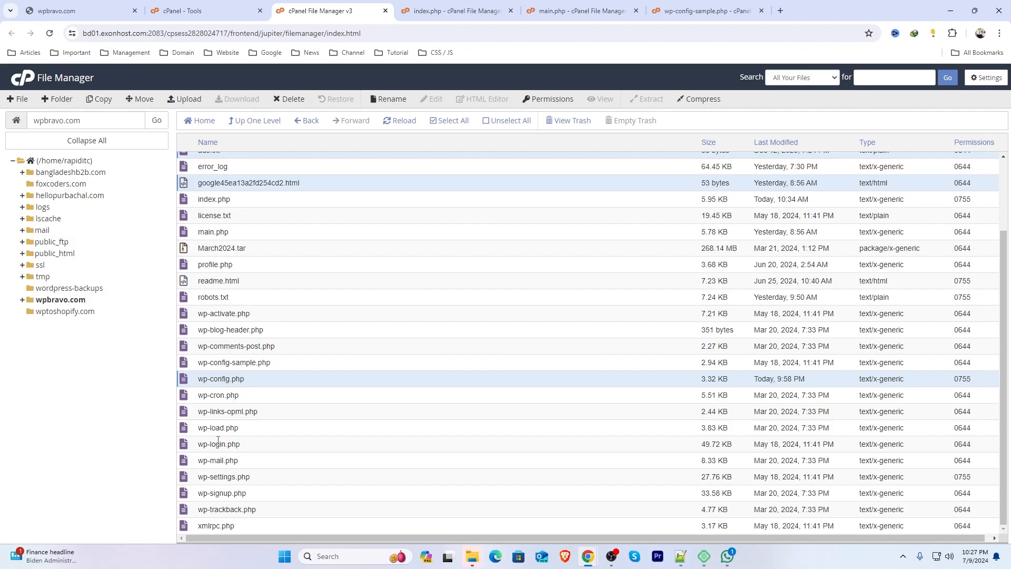
scroll(244, 445, "up", 3)
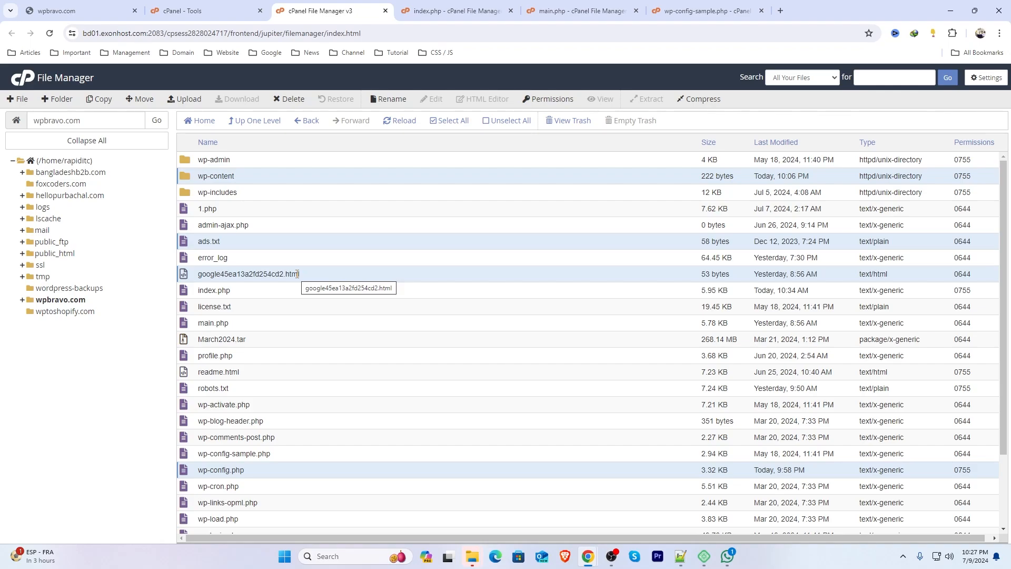
left_click(278, 340, "ctrl")
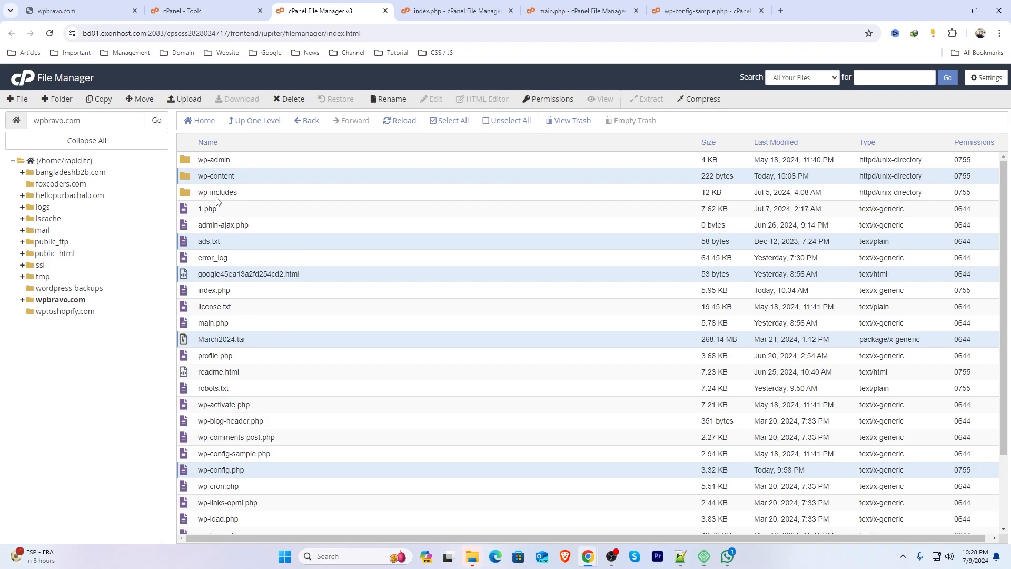
Step: Permanently delete everything in wpbravo.com except wp-content, ads.txt, the Google HTML file, March2024.tar and wp-config.php, skipping the trash
left_click(449, 120)
left_click(263, 176, "ctrl")
left_click(263, 242, "ctrl")
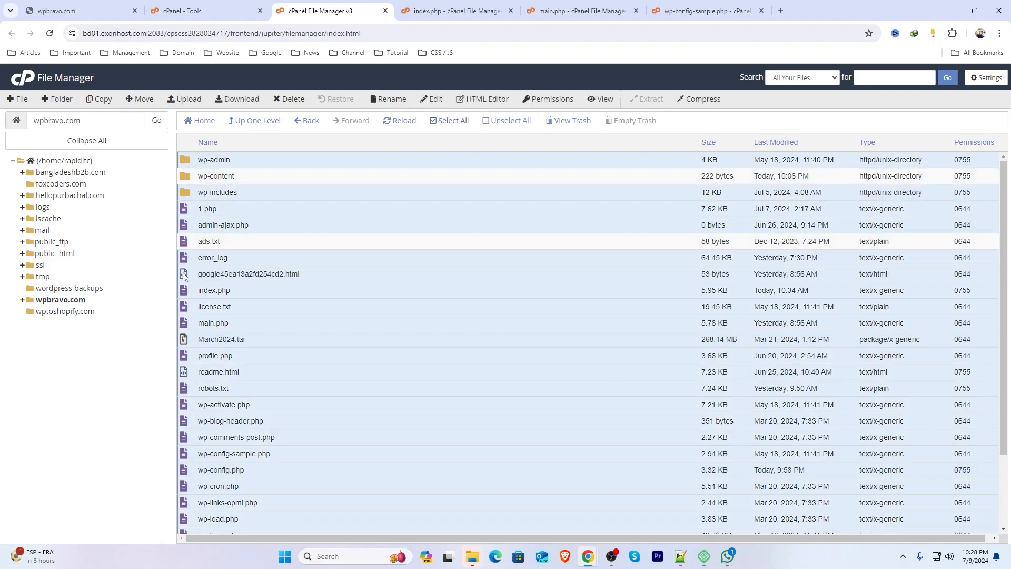
left_click(269, 274, "ctrl")
left_click(269, 339, "ctrl")
left_click(269, 470, "ctrl")
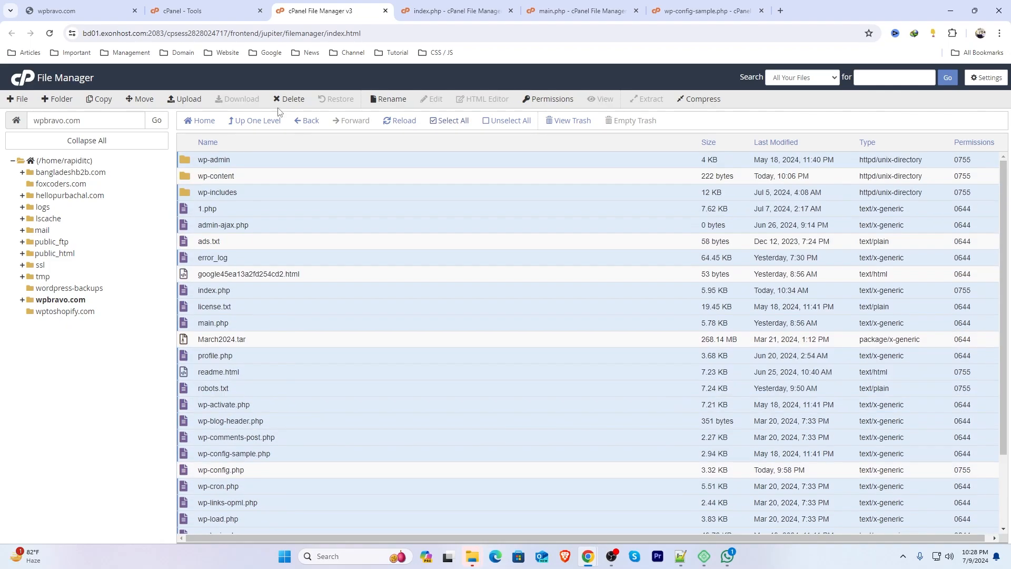
left_click(289, 99)
left_click(427, 356)
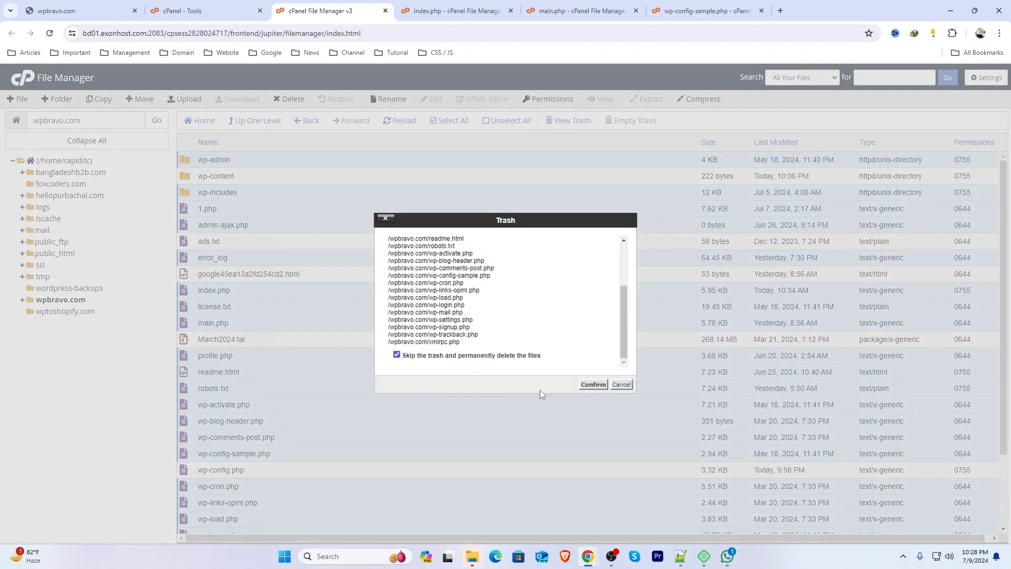
left_click(594, 385)
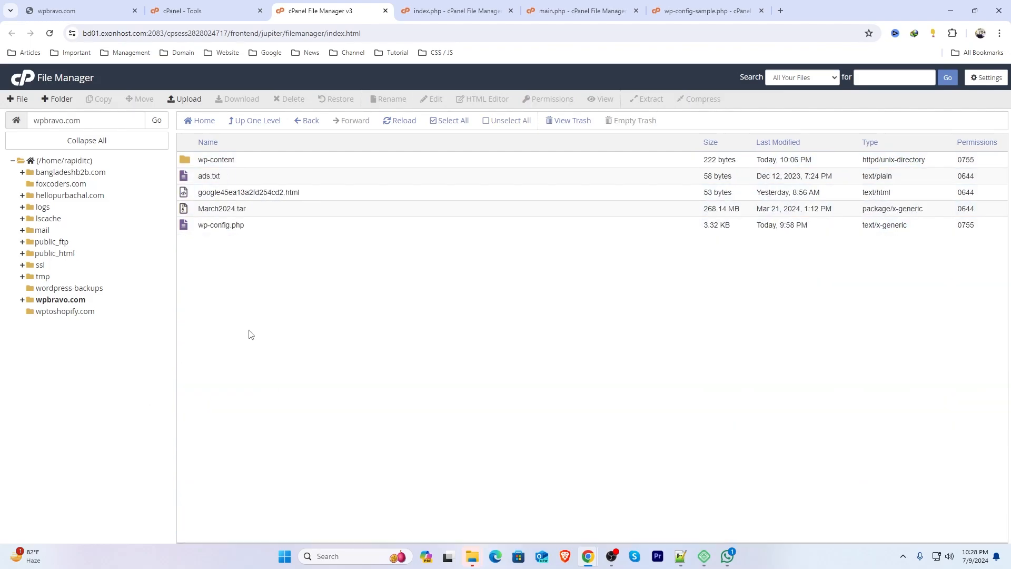
Step: Switch to File Explorer and delete the wp-content folder from the clean wordpress folder
key("alt+Tab")
key("alt+Tab")
left_click(109, 112)
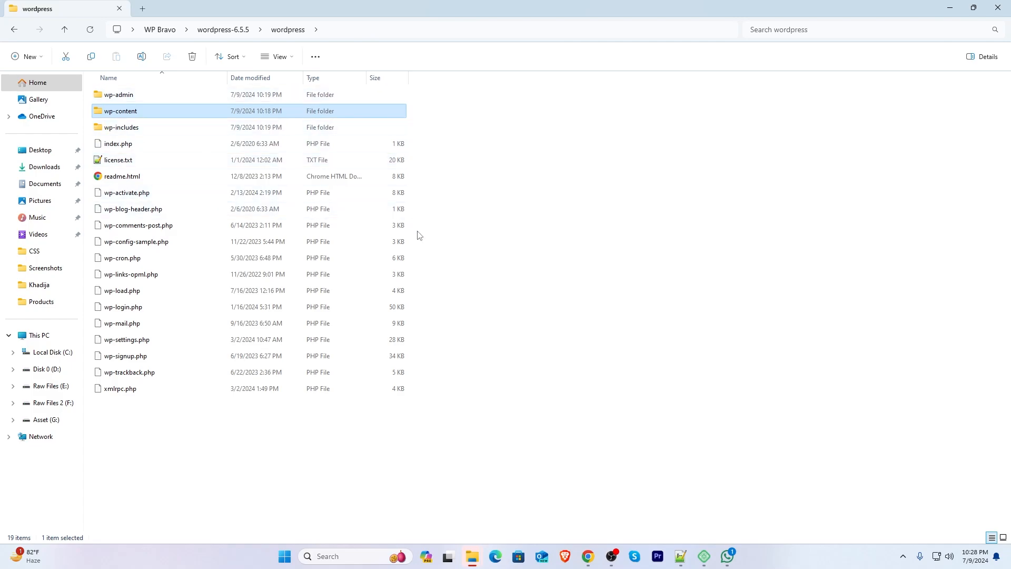
key("Delete")
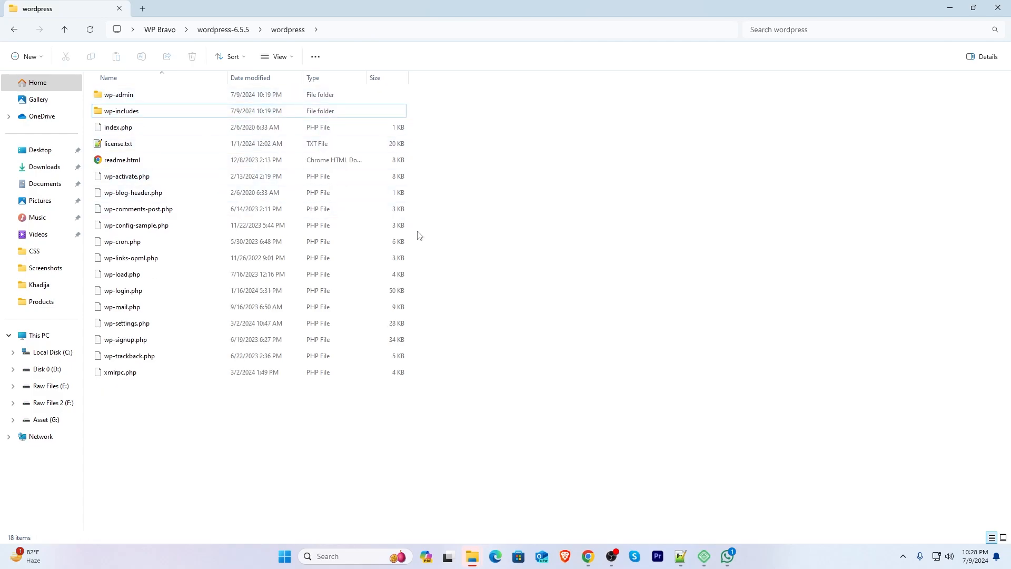
left_click(148, 226)
left_click(504, 287)
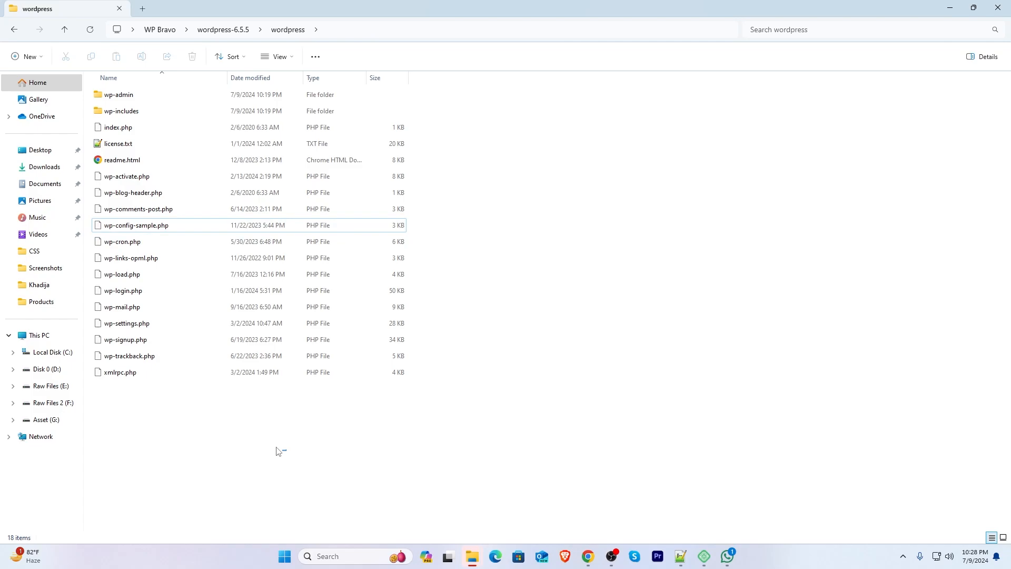
Step: Compress all remaining files and folders in the clean wordpress folder into a zip archive named wp.zip
left_click_drag(278, 452, 84, 80)
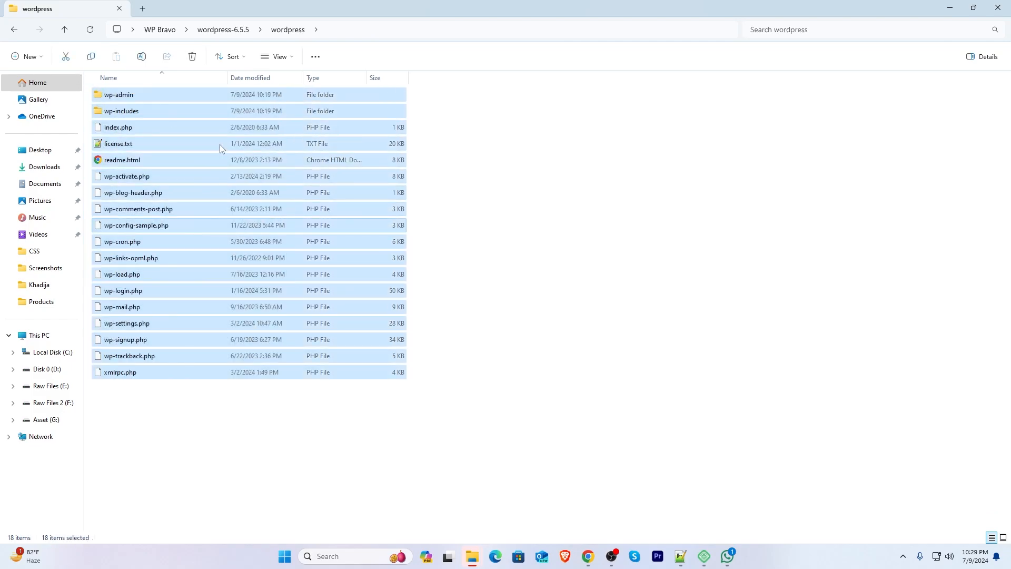
right_click(148, 177)
left_click(191, 319)
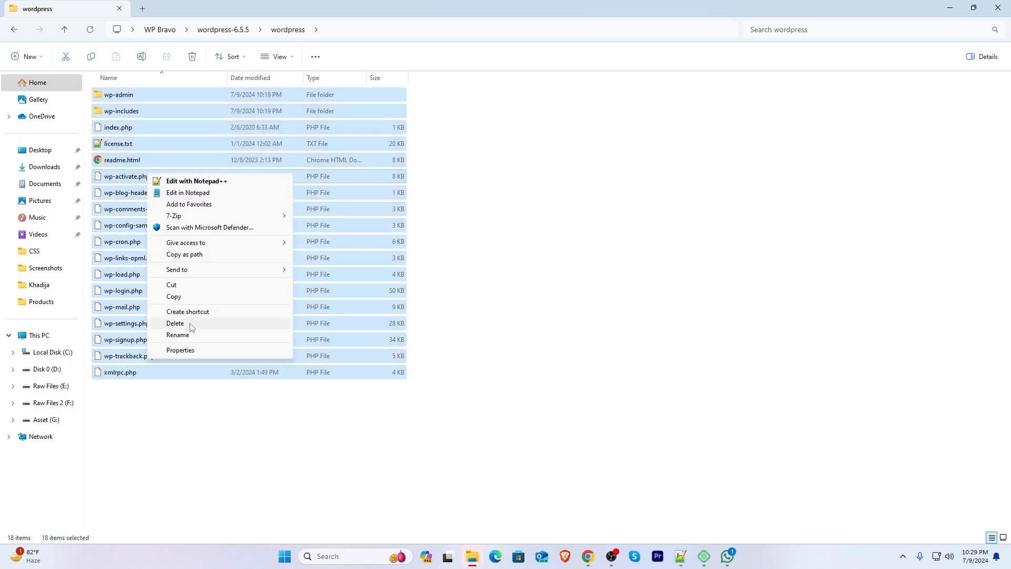
mouse_move(275, 272)
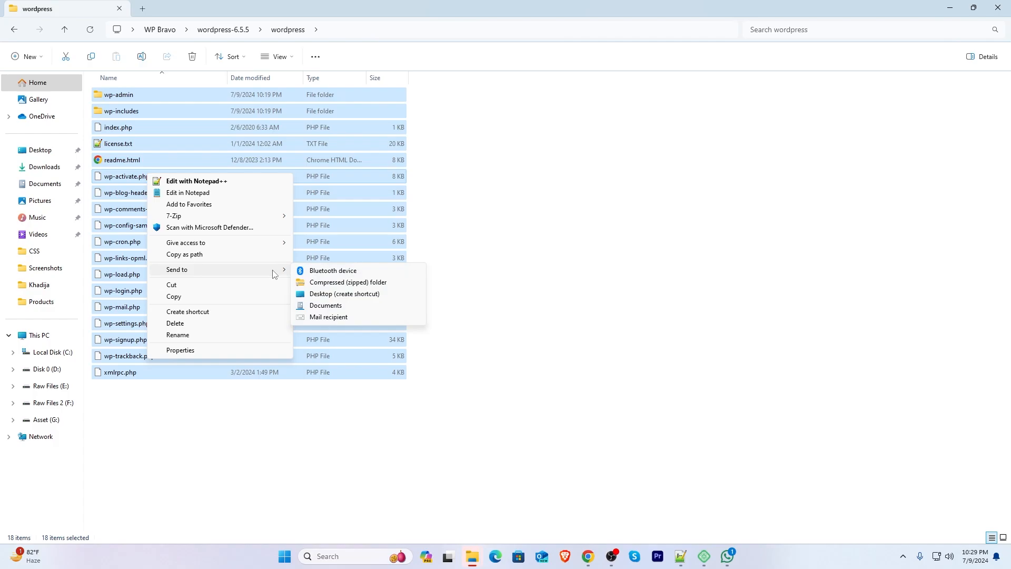
left_click(347, 282)
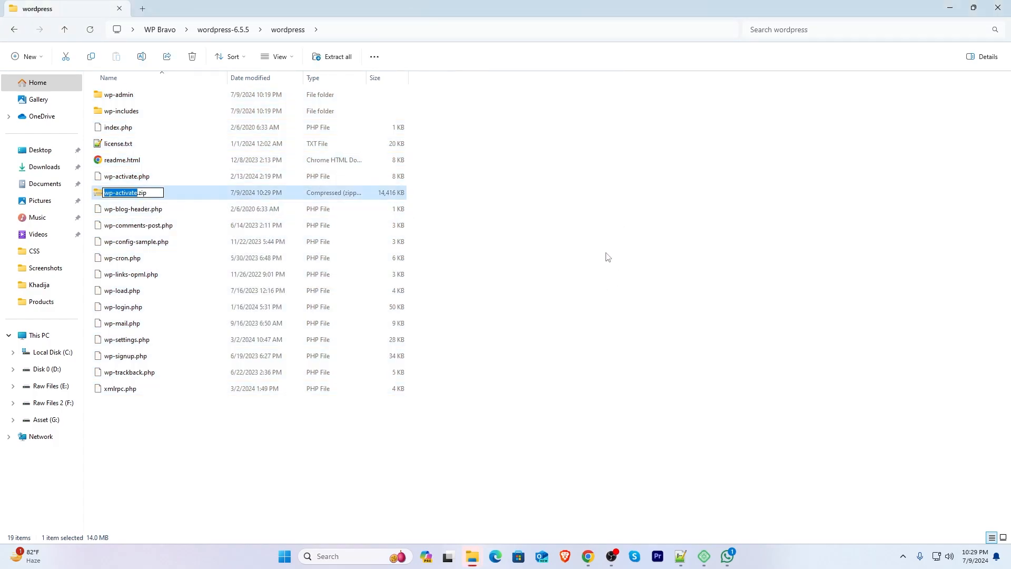
type("wp")
key("Return")
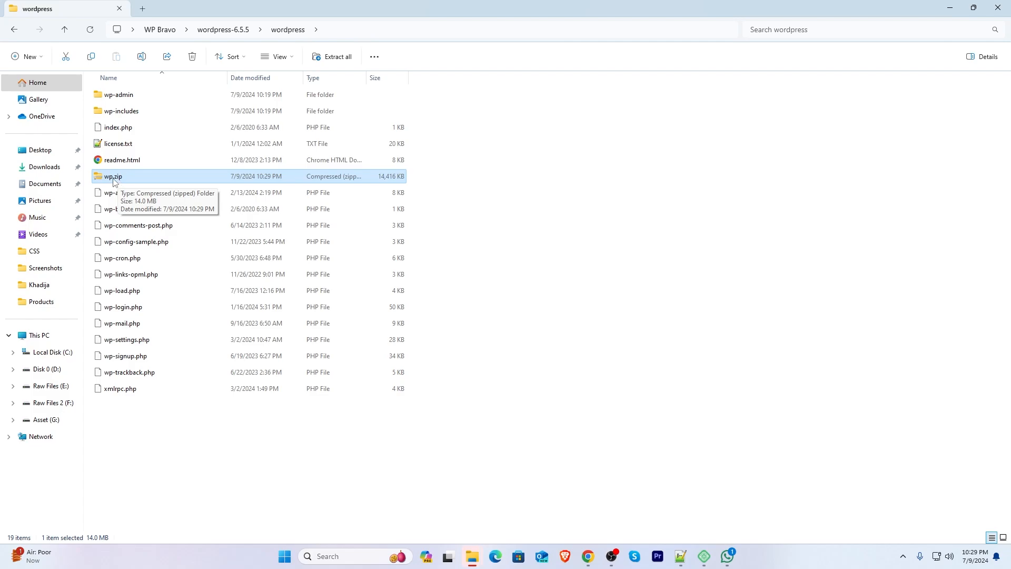
Step: Switch to the cPanel File Manager, upload wp.zip to the wpbravo.com folder and return to that folder's listing
key("alt+Tab")
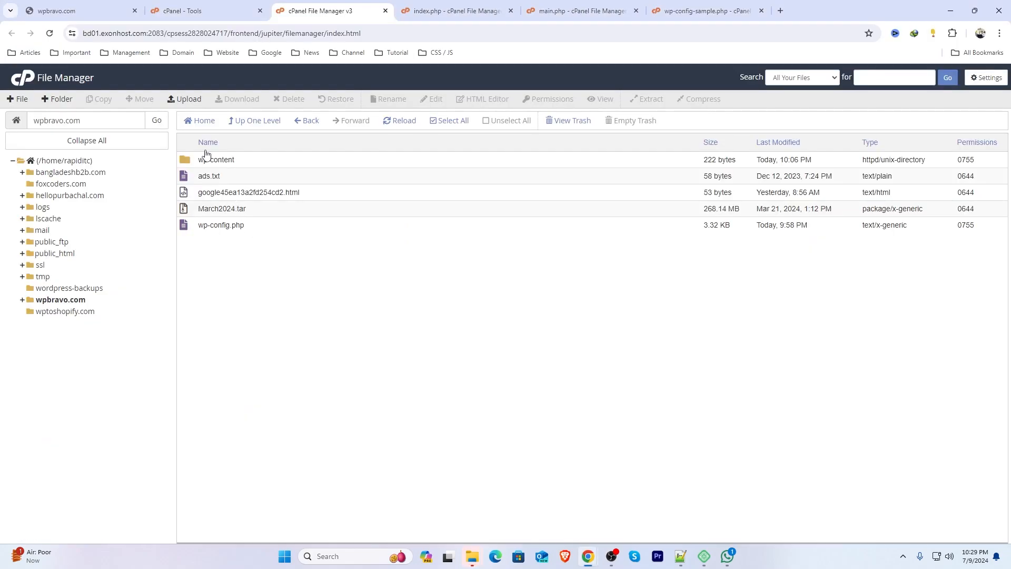
left_click(185, 101)
key("alt+Tab")
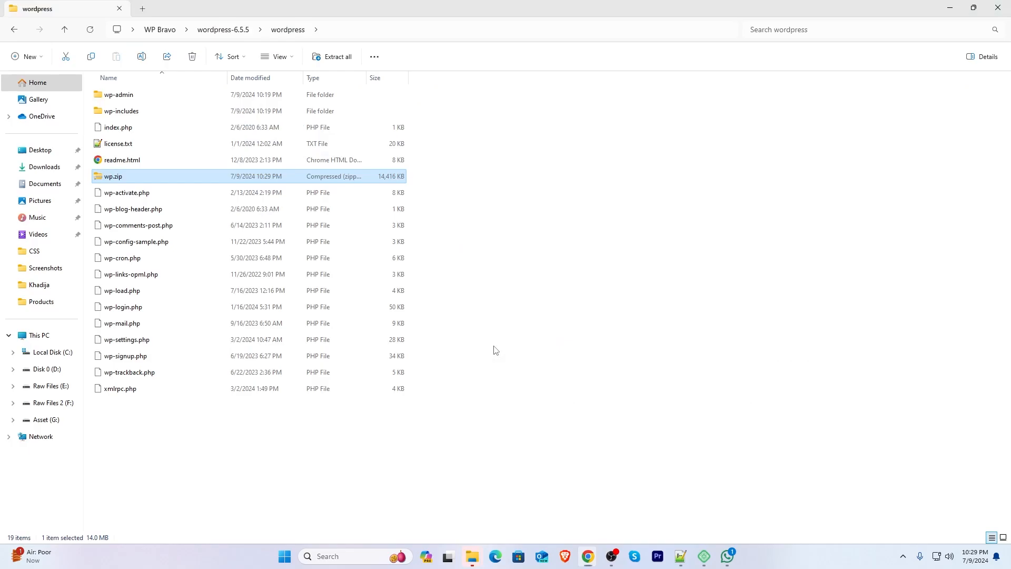
key("super+Down")
left_click_drag(486, 342, 268, 226)
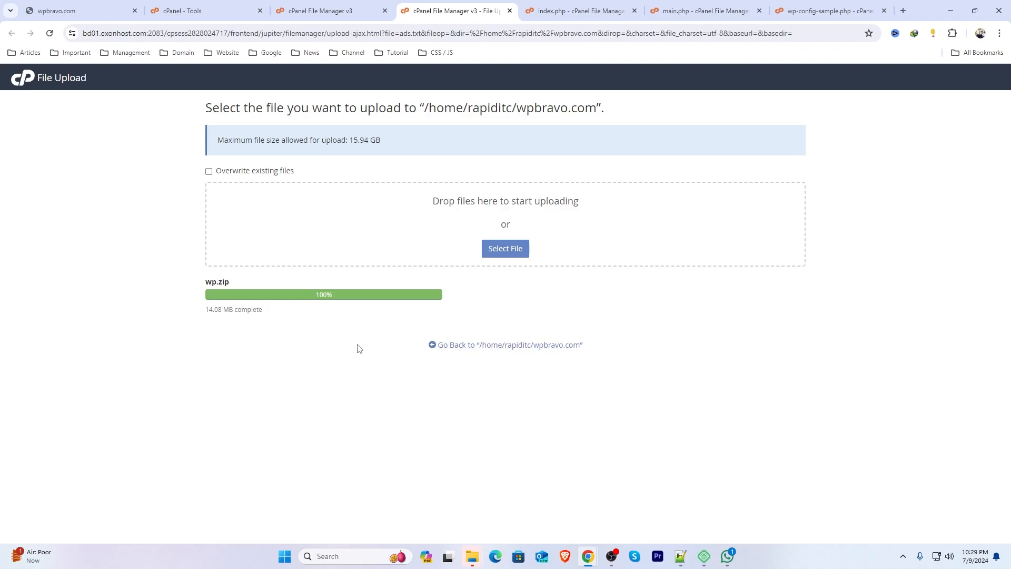
left_click(498, 344)
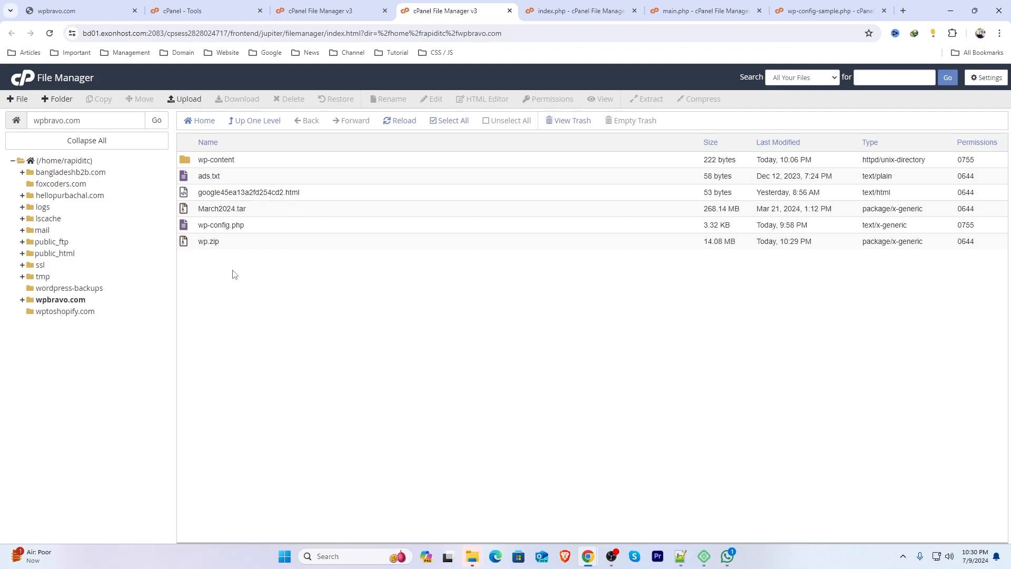
Step: Extract wp.zip into /wpbravo.com, and reload the wpbravo.com site to check it
left_click(184, 245)
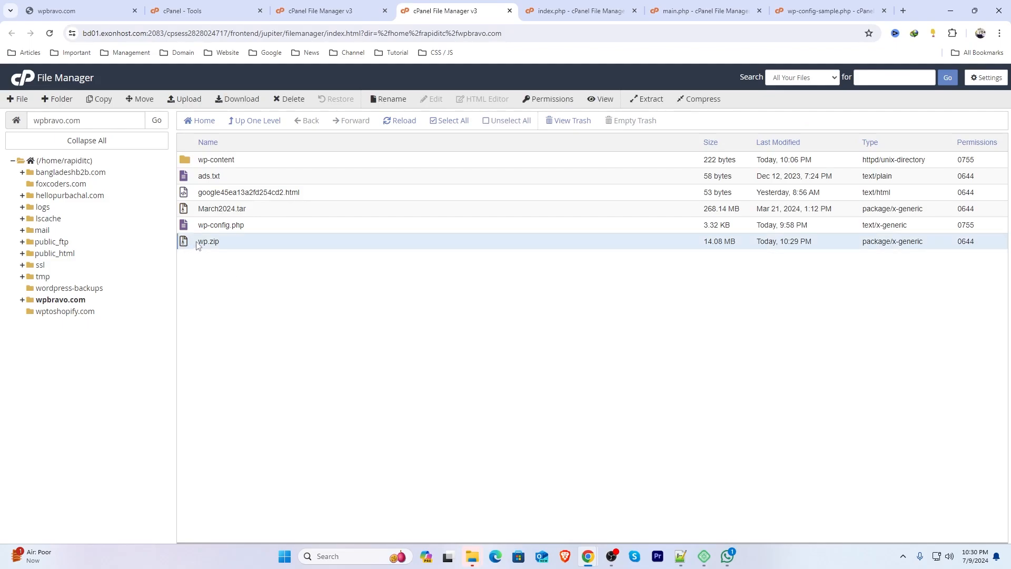
right_click(216, 241)
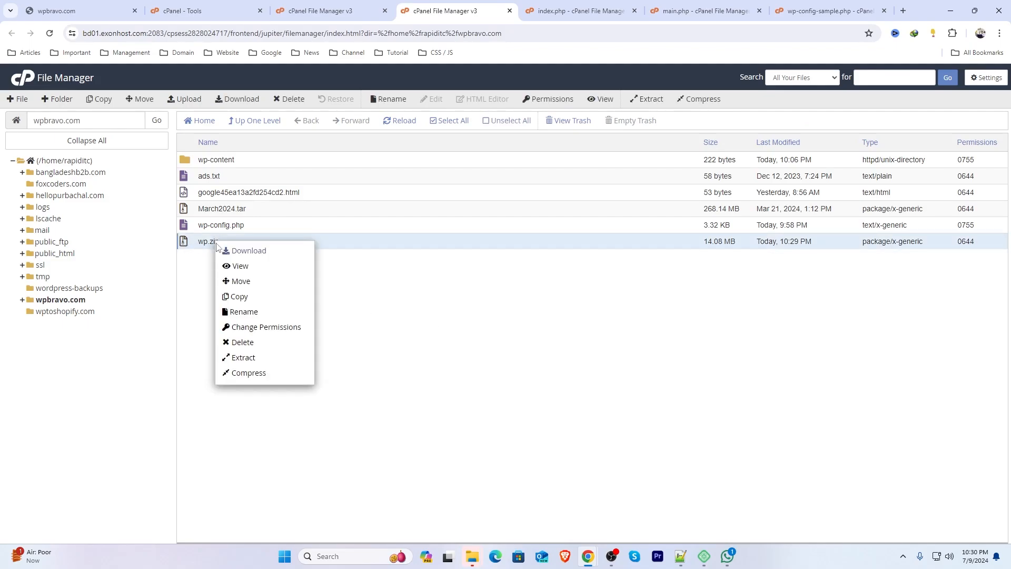
left_click(266, 358)
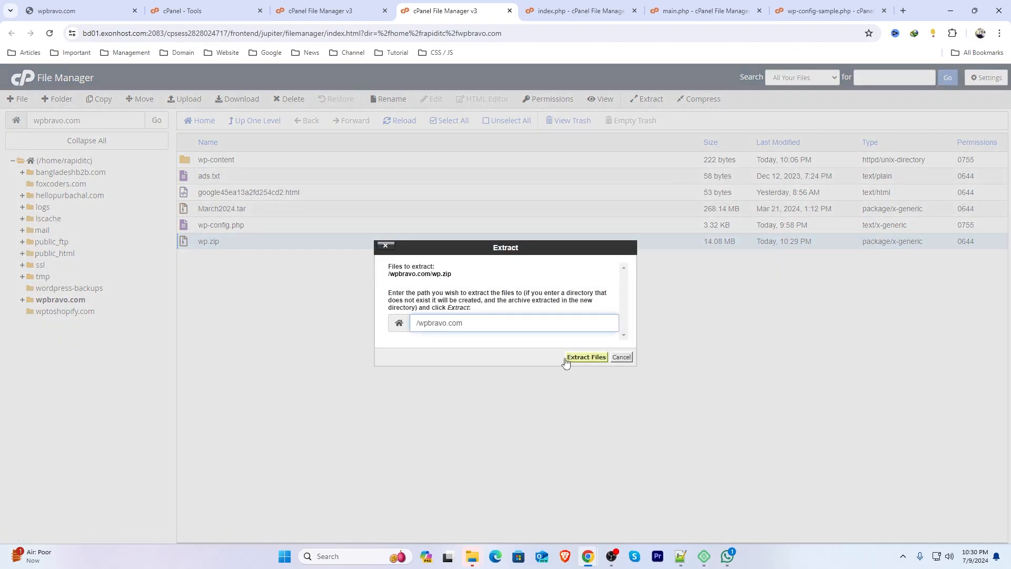
left_click(584, 357)
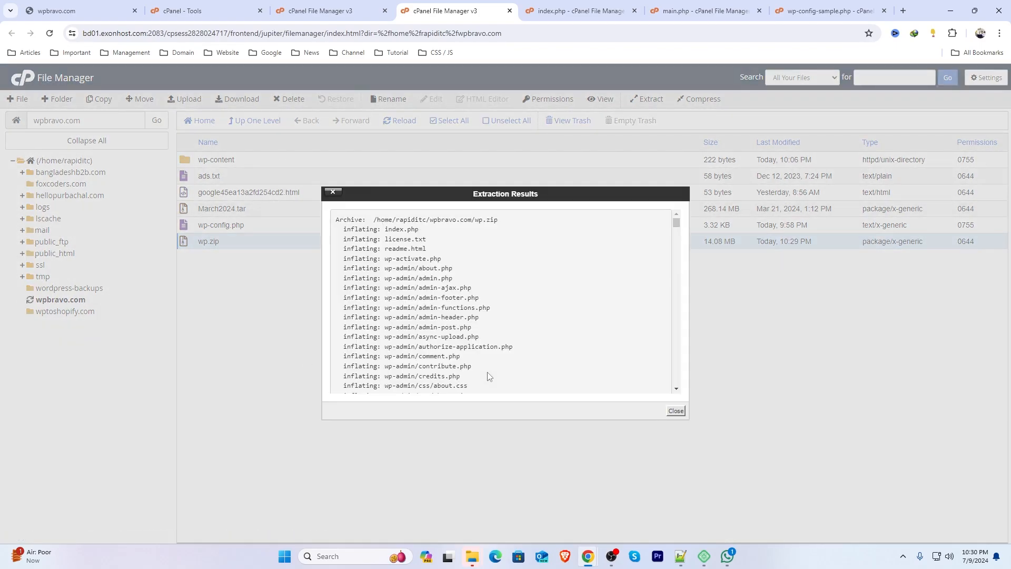
left_click(673, 411)
left_click(66, 12)
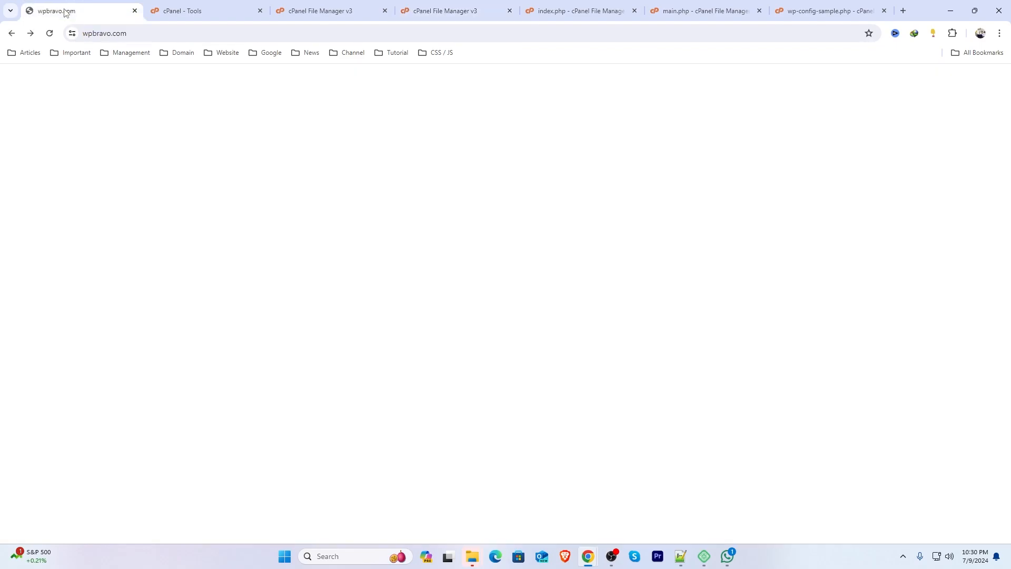
left_click(49, 33)
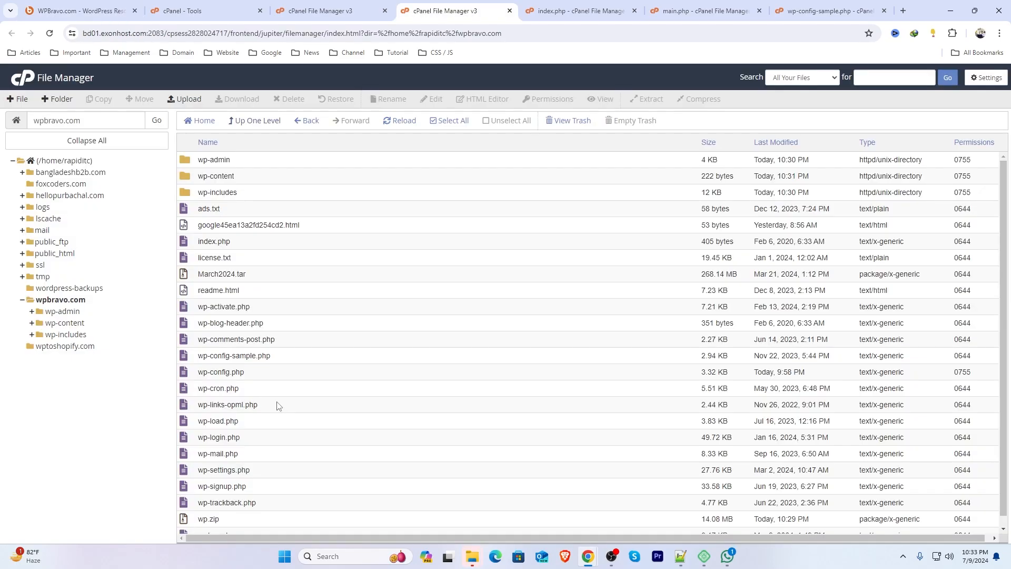
Step: Open the wp-content folder of wpbravo.com and go into its themes folder
double_click(186, 179)
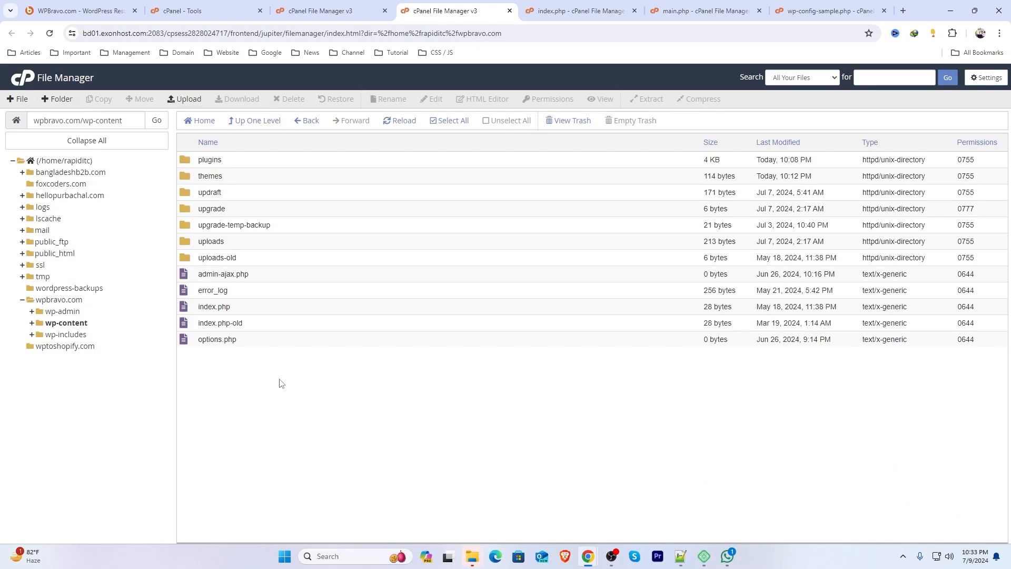
left_click(216, 308)
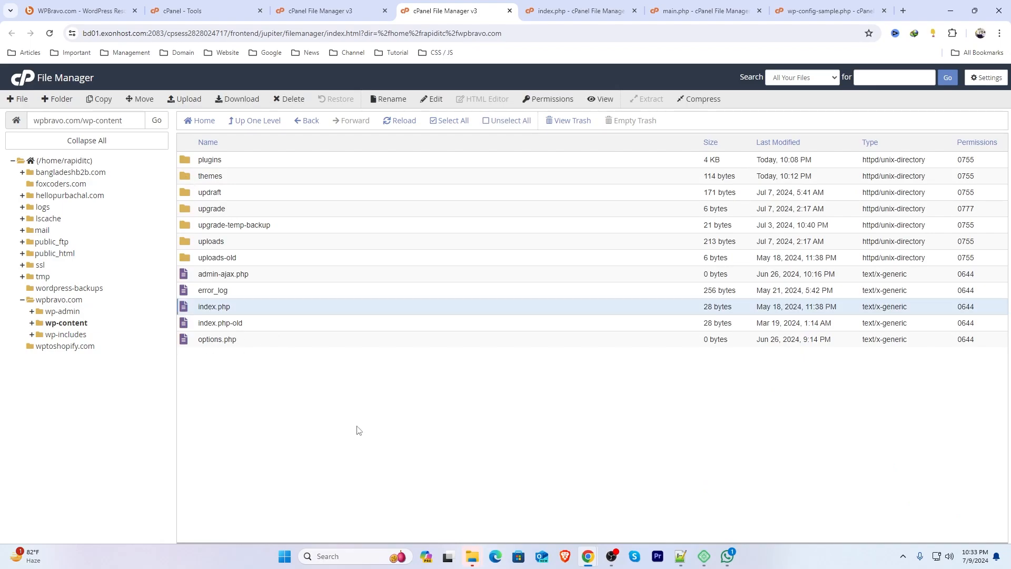
double_click(184, 178)
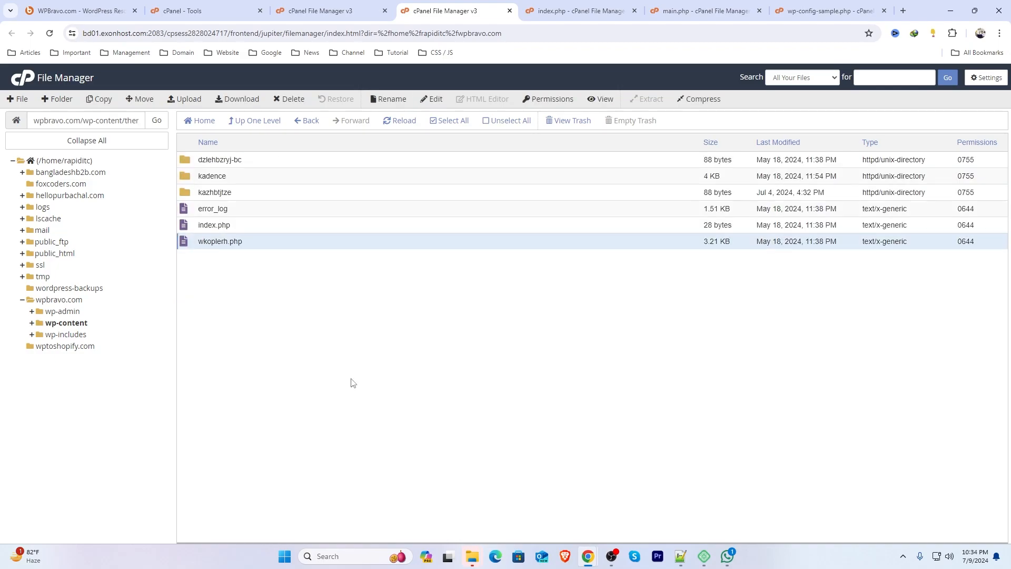
Step: Open wkoplerh.php from the themes folder in the code editor, examine its code for malware, and close the editor
right_click(222, 242)
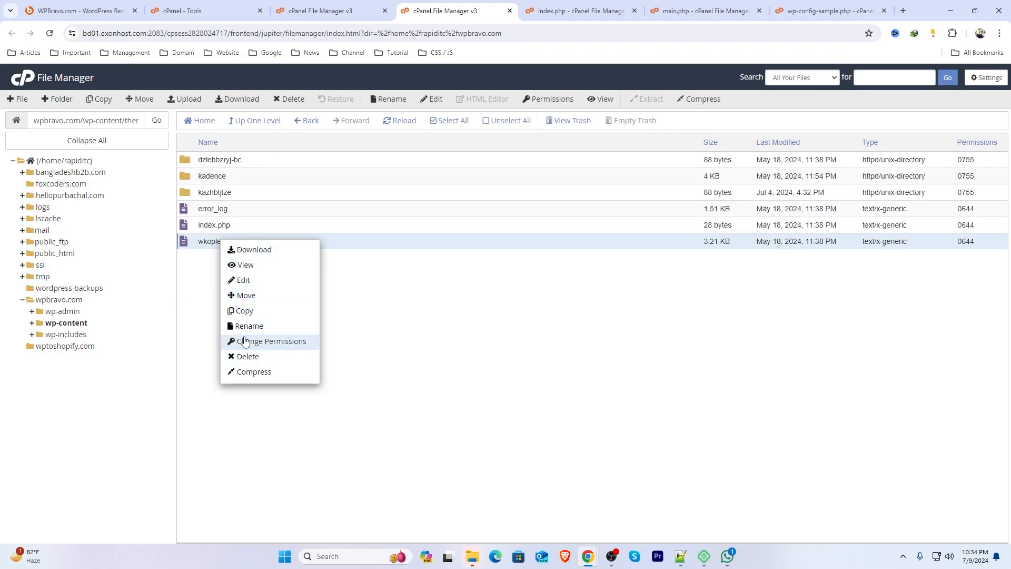
left_click(245, 281)
left_click(600, 384)
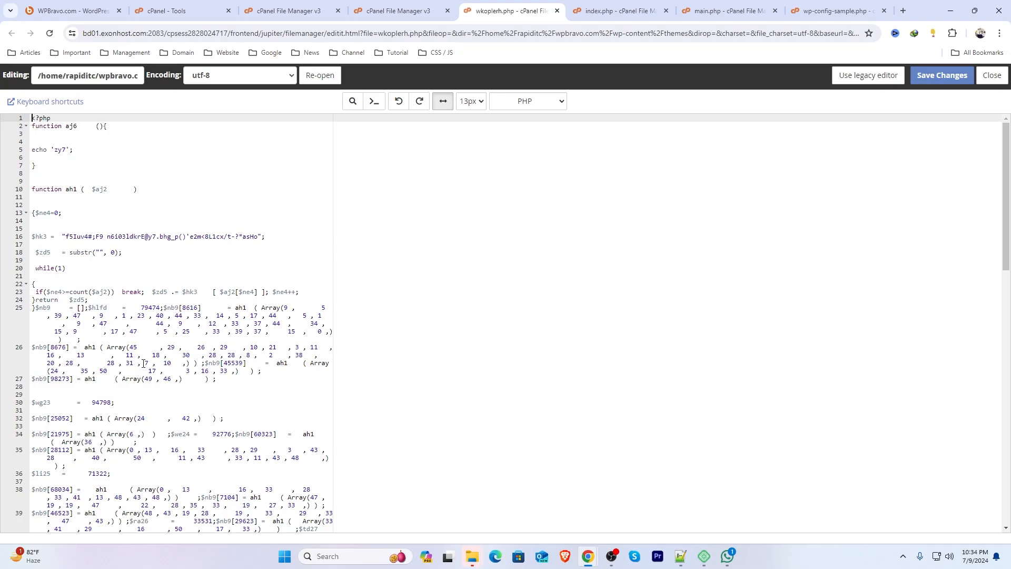
left_click_drag(1010, 168, 1010, 116)
left_click(557, 11)
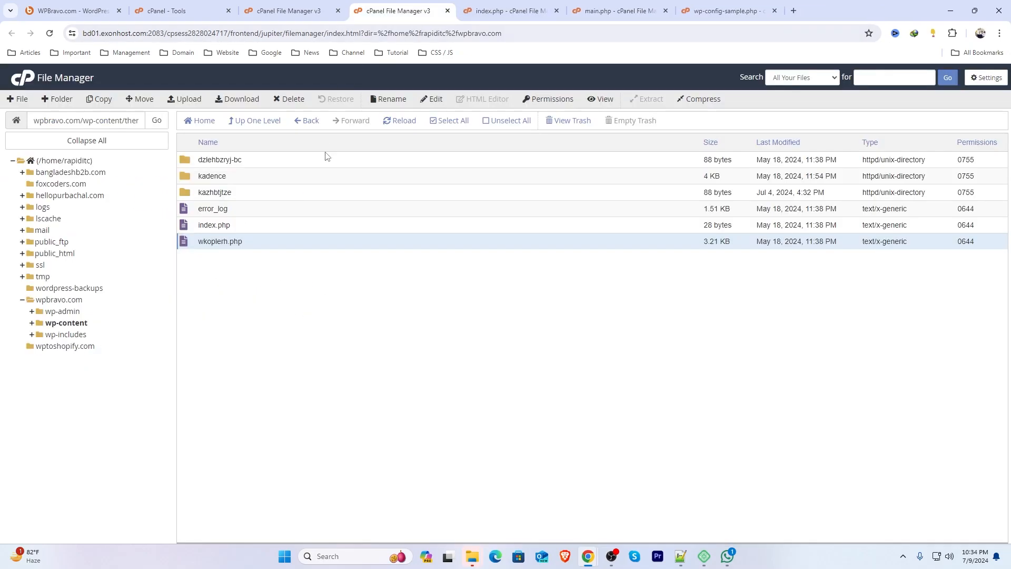
Step: Delete the malicious wkoplerh.php file from the themes folder
right_click(216, 245)
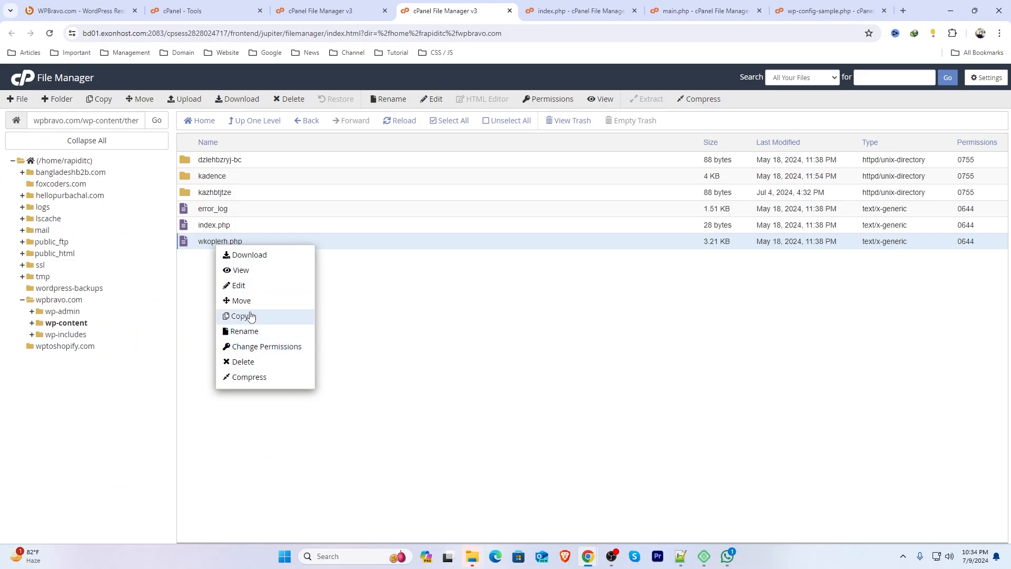
left_click(259, 362)
left_click(590, 336)
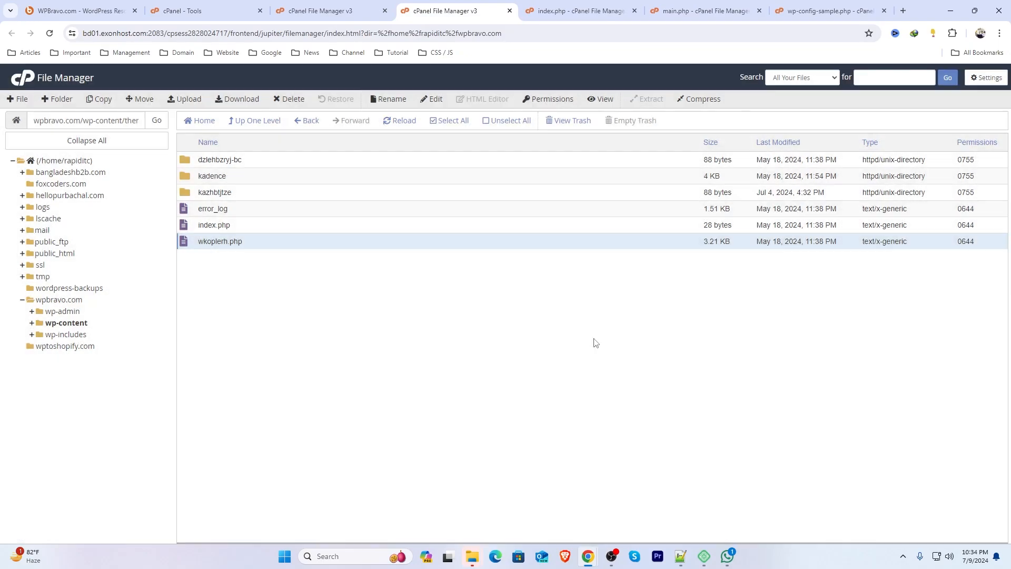
Step: Check the kadence, dzlehbzryj-bc and kazhbtjtze folders listed in themes, and return to the wp-content folder
left_click(188, 194)
left_click(187, 178)
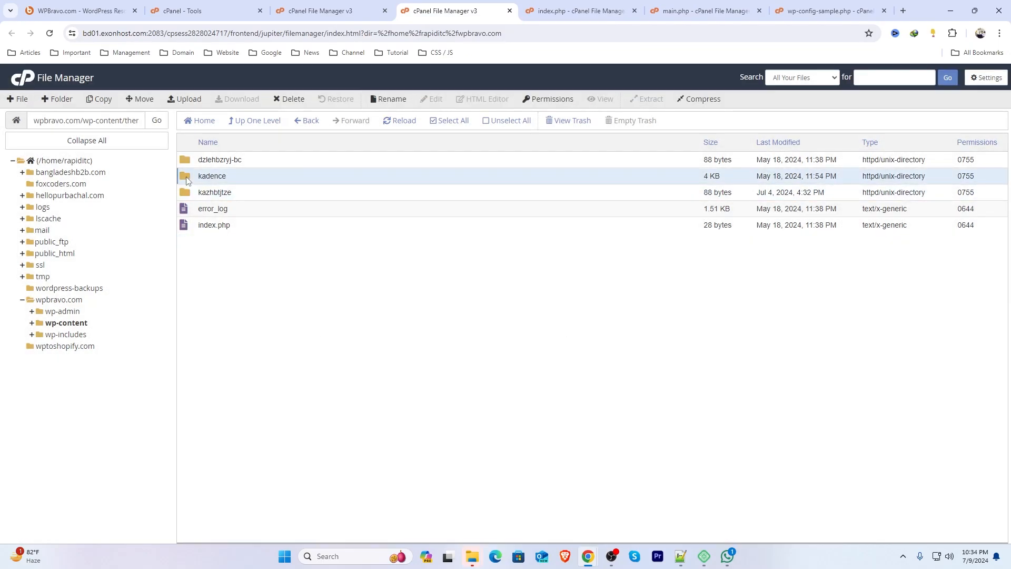
left_click(187, 165)
left_click(189, 196)
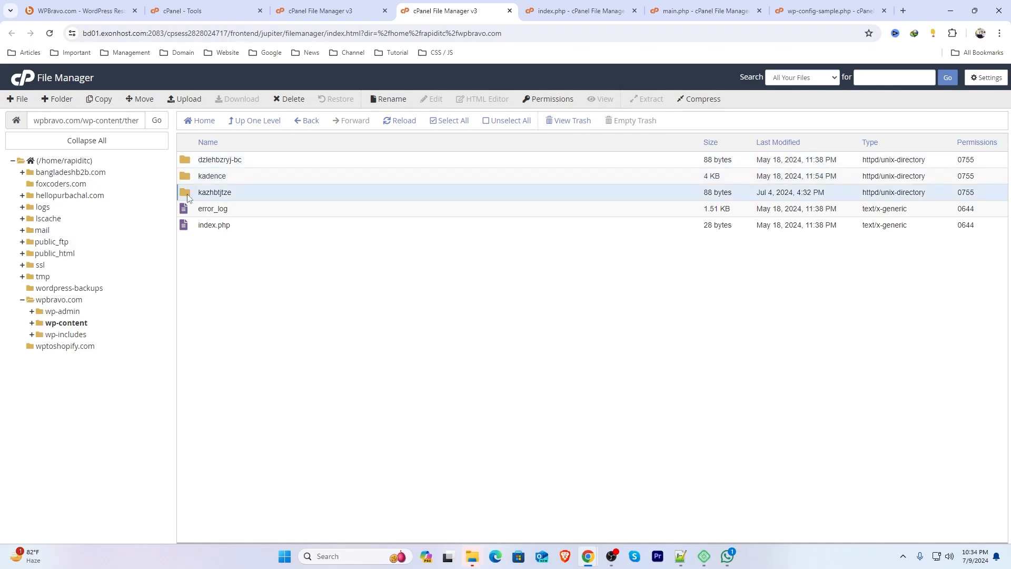
left_click(187, 164)
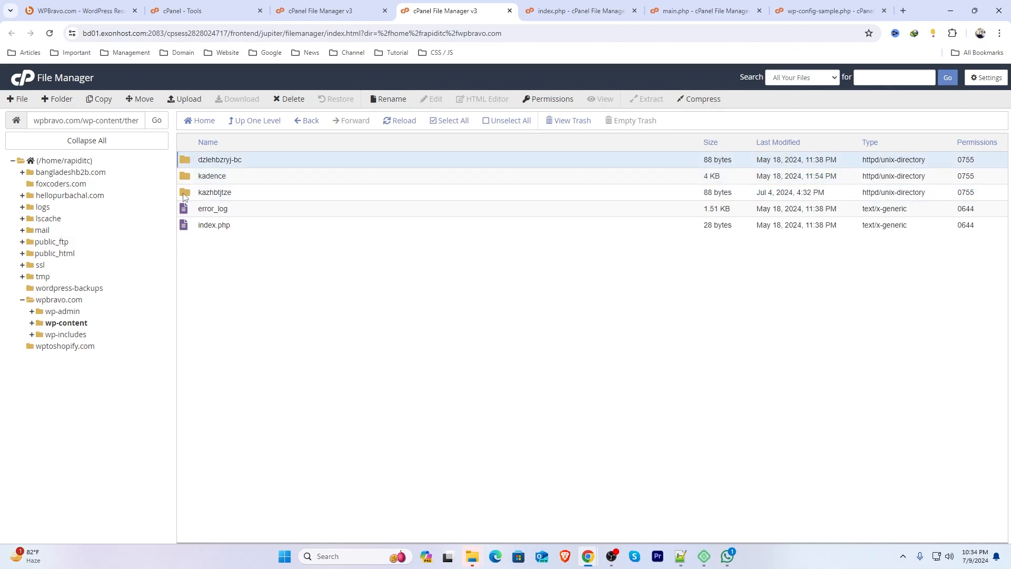
left_click(185, 197)
left_click(200, 193)
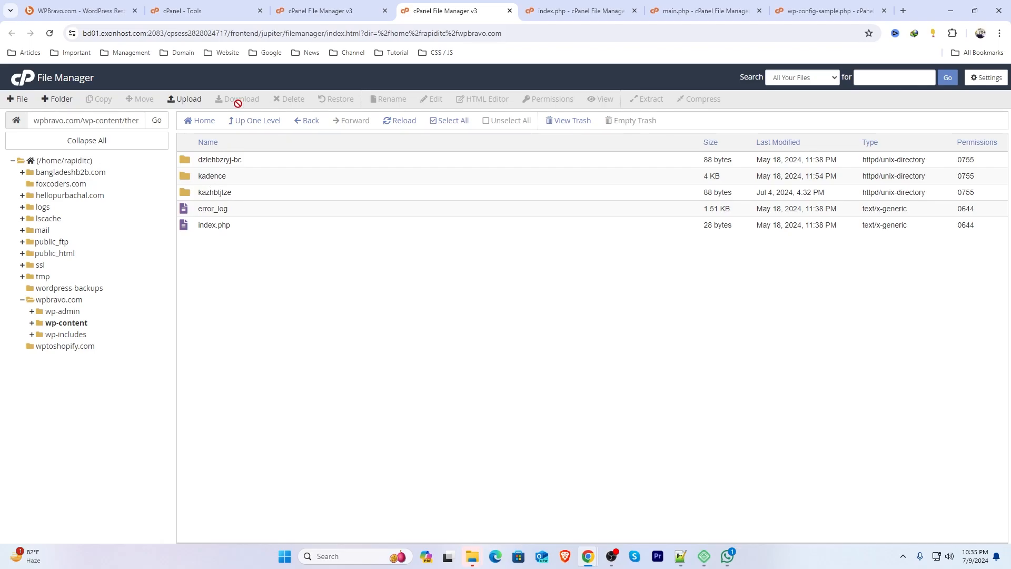
left_click(249, 124)
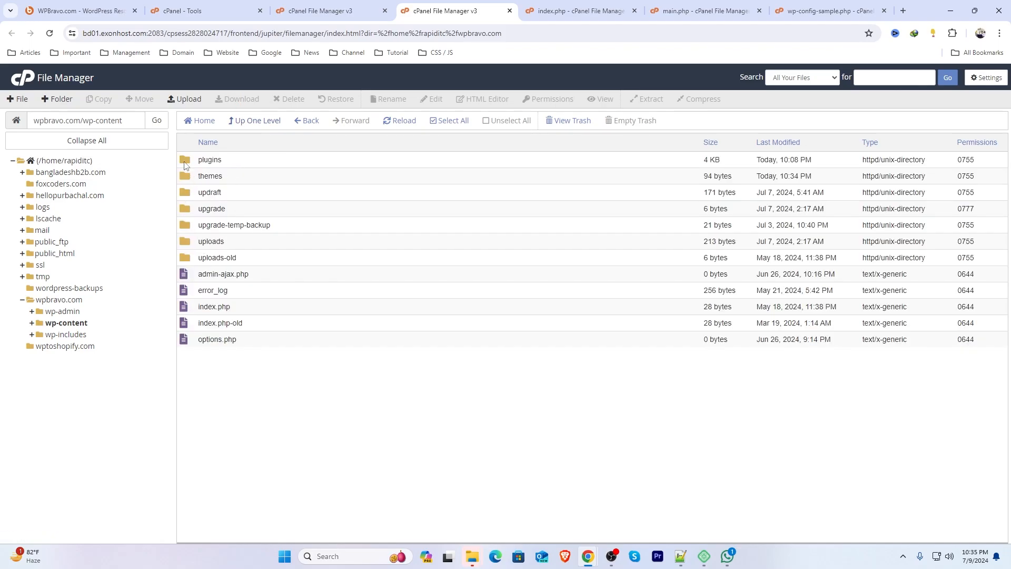